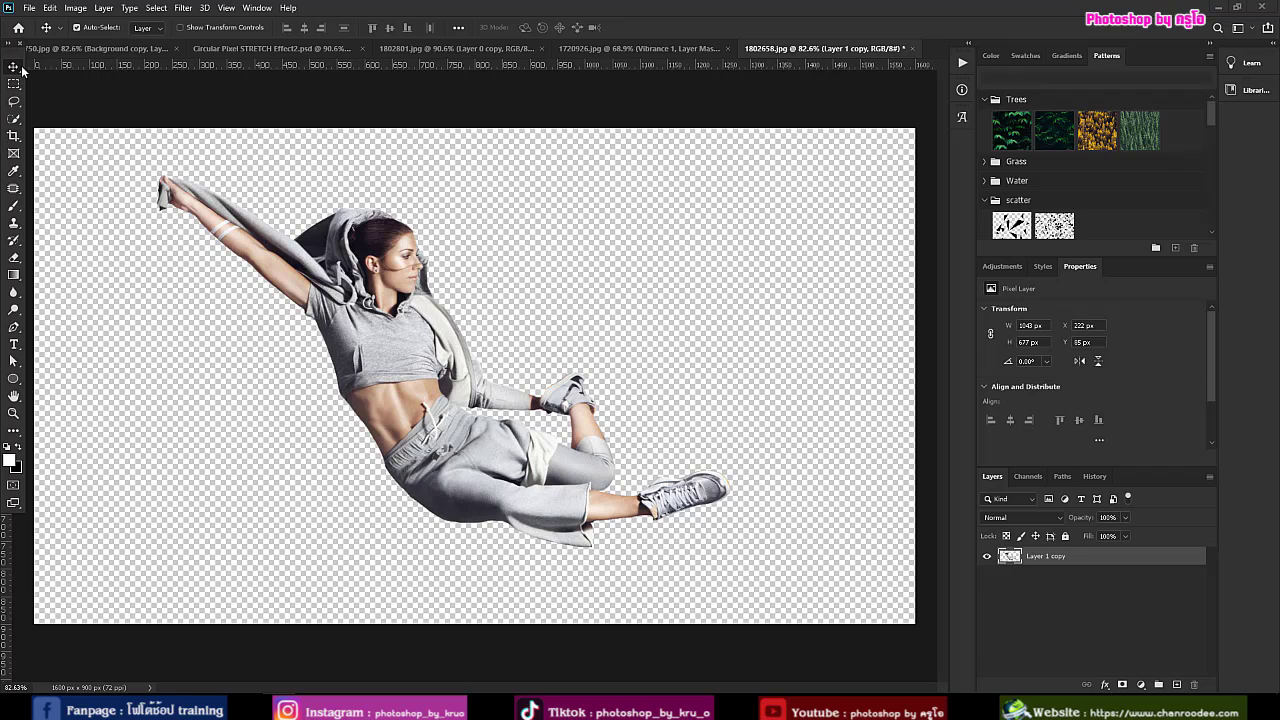
- Add a light pinkish-grey Solid Color fill layer and place it below the dancer layer
{"action": "left_click", "coordinate": [1143, 686]}
{"action": "left_click", "coordinate": [1170, 451]}
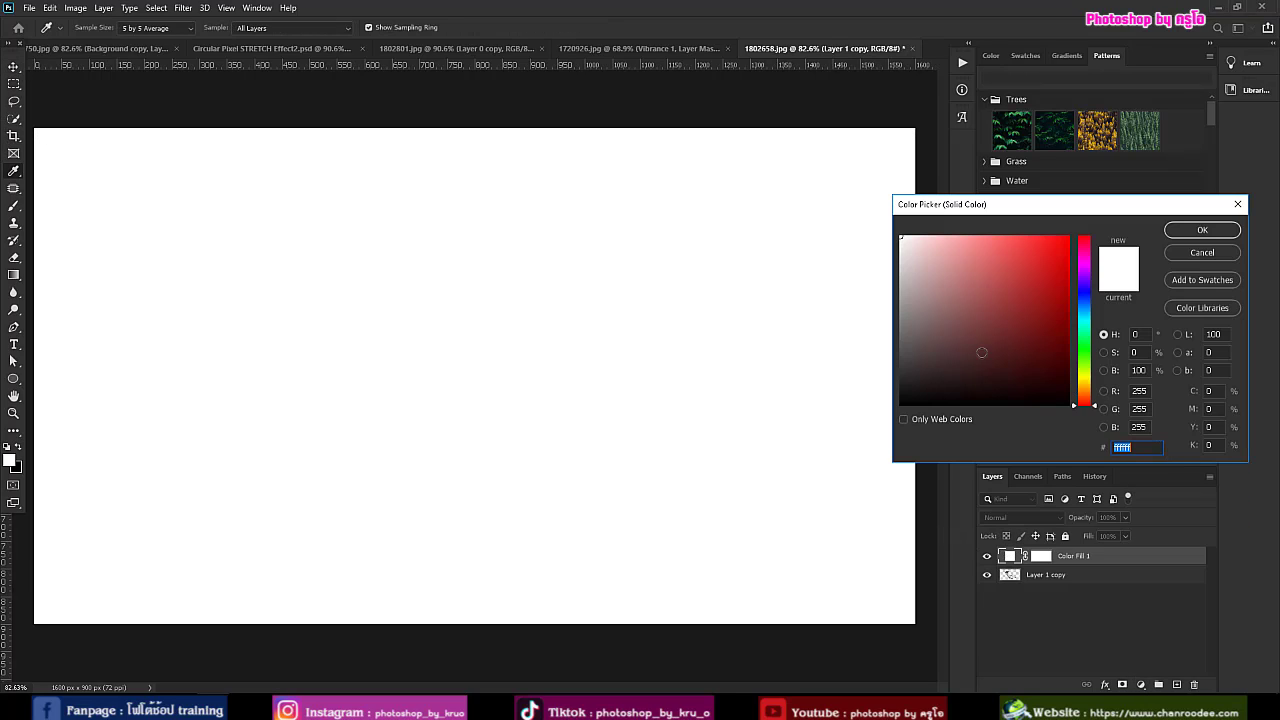
{"action": "left_click", "coordinate": [904, 304]}
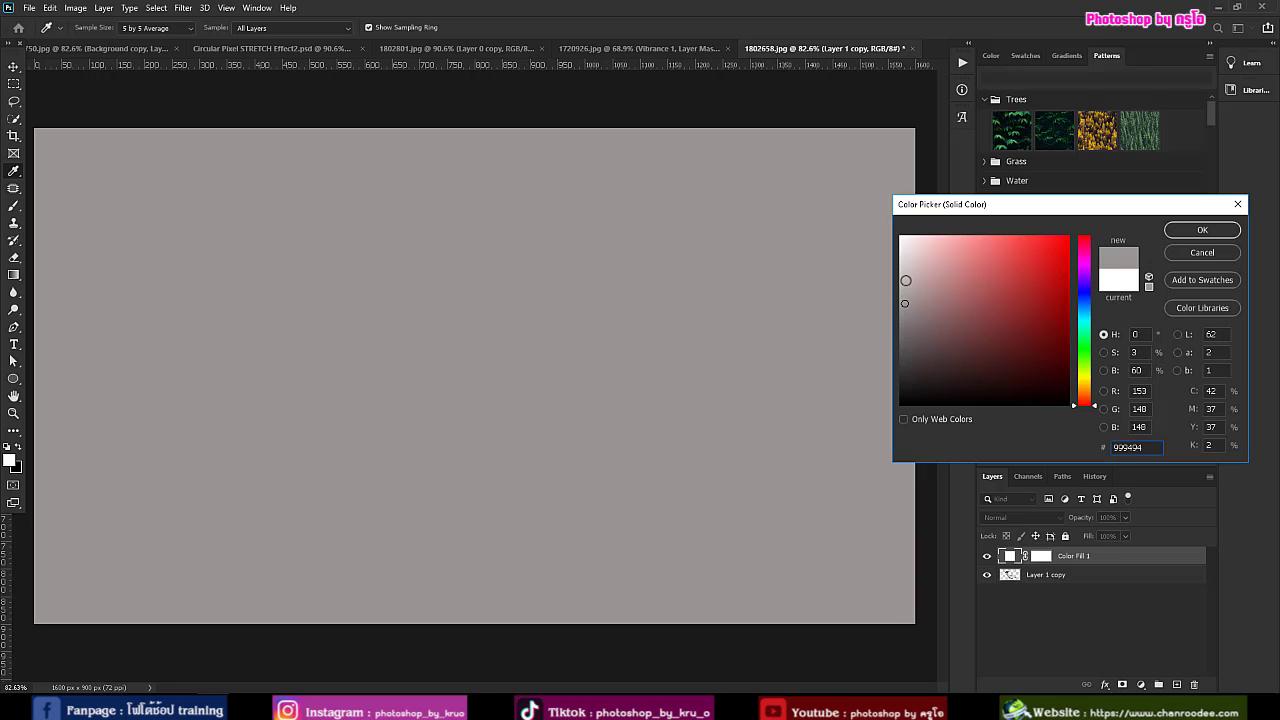
{"action": "left_click", "coordinate": [906, 280]}
{"action": "left_click", "coordinate": [1202, 230]}
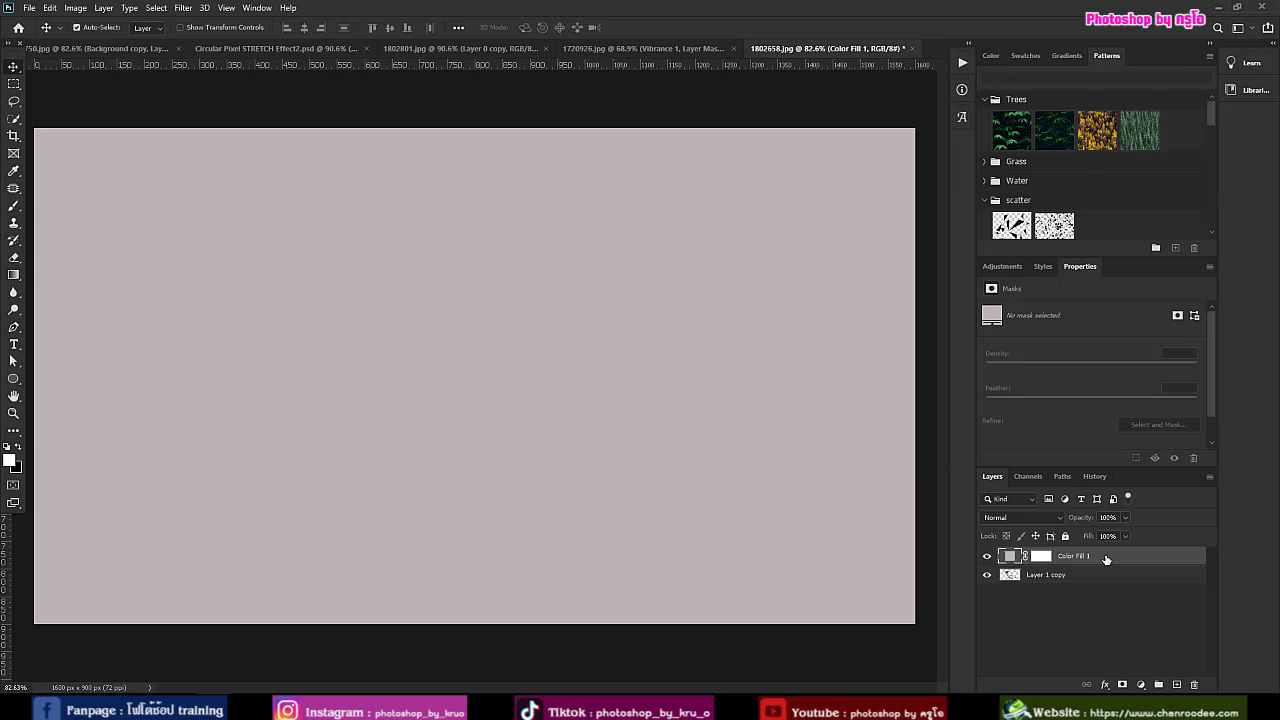
{"action": "left_click_drag", "start_coordinate": [1106, 559], "coordinate": [1100, 585]}
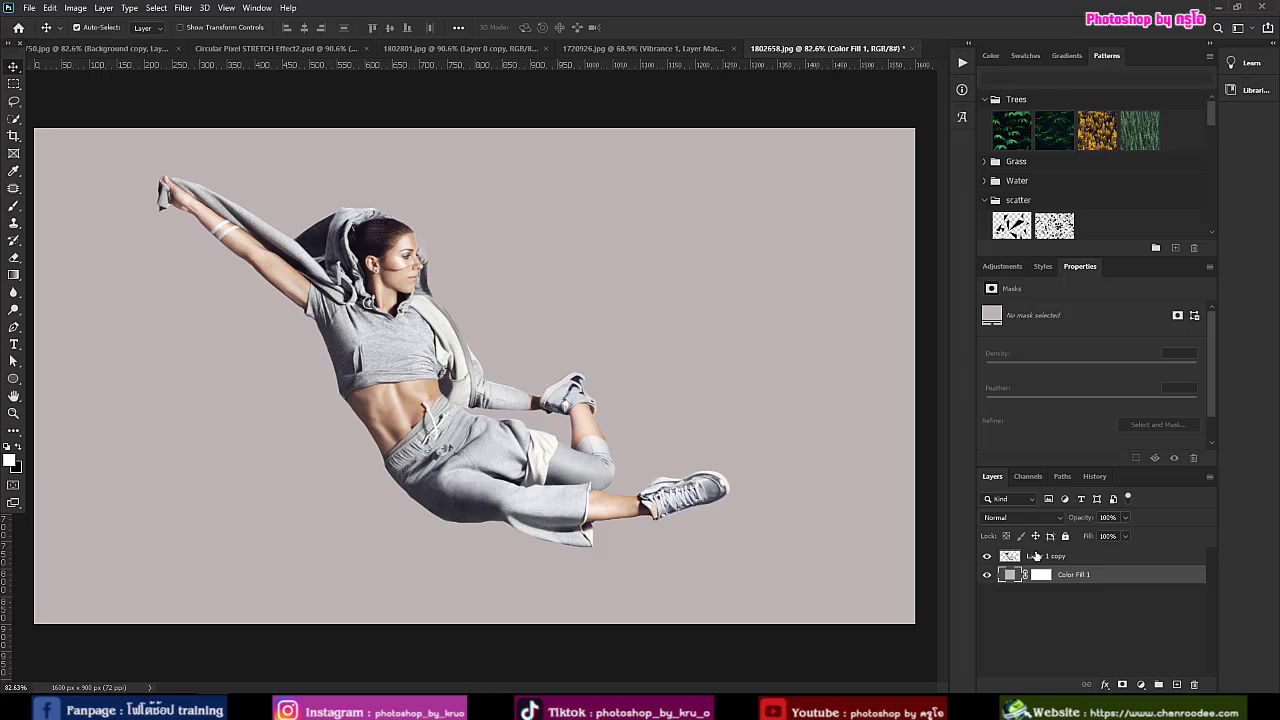
{"action": "left_click", "coordinate": [1045, 558]}
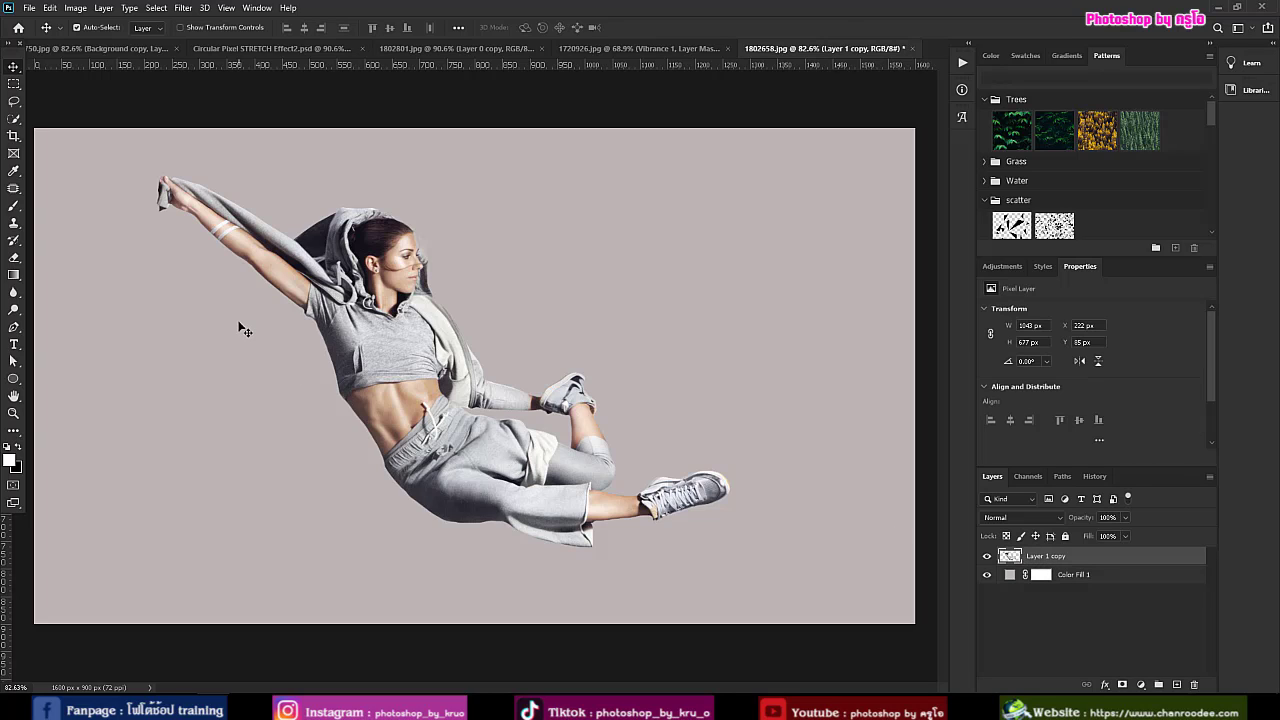
- Marquee-select a thin 6 × 368 px strip from the dancer's hood to midriff and copy it to a new layer
{"action": "left_click", "coordinate": [14, 84]}
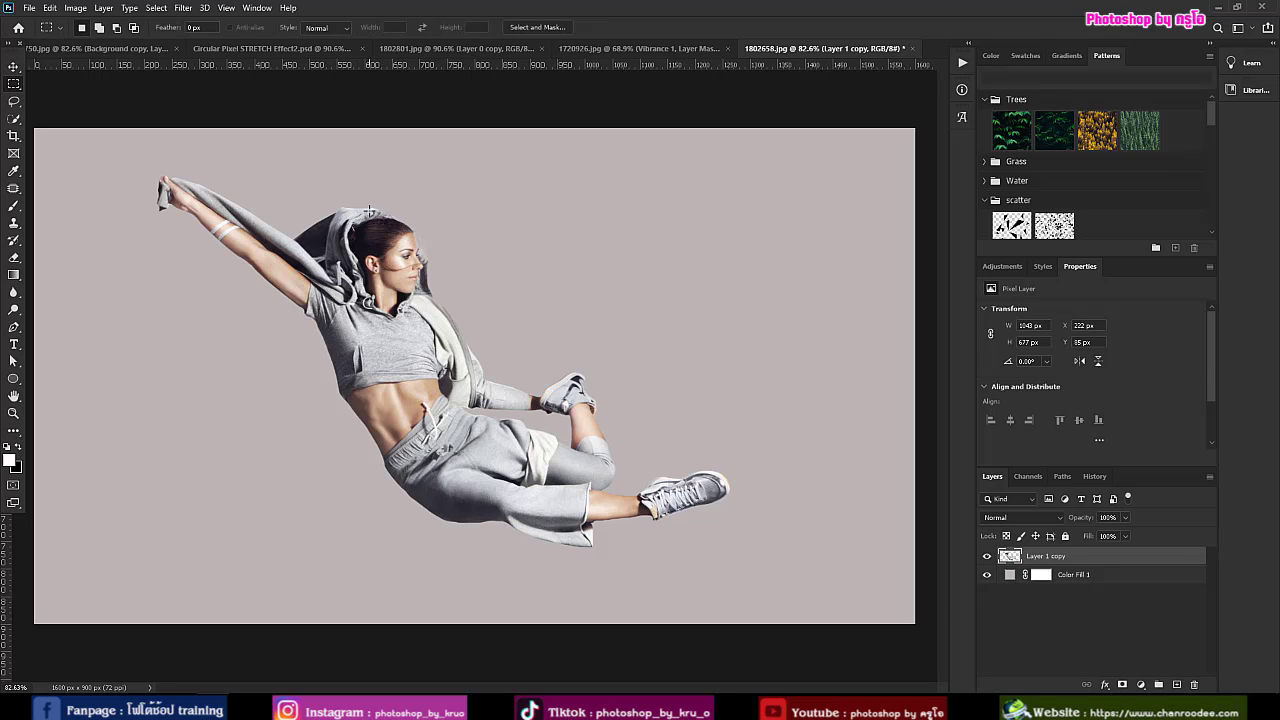
{"action": "left_click_drag", "start_coordinate": [369, 212], "coordinate": [381, 396]}
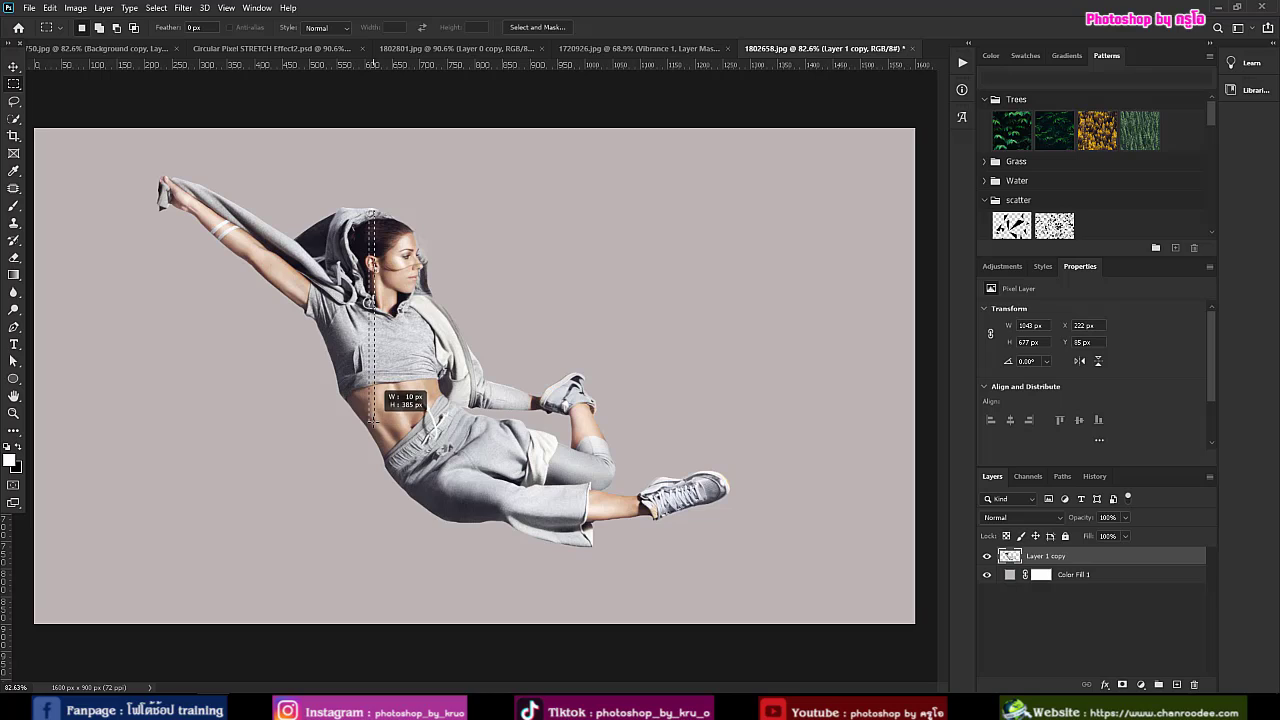
{"action": "left_click_drag", "start_coordinate": [381, 396], "coordinate": [370, 427]}
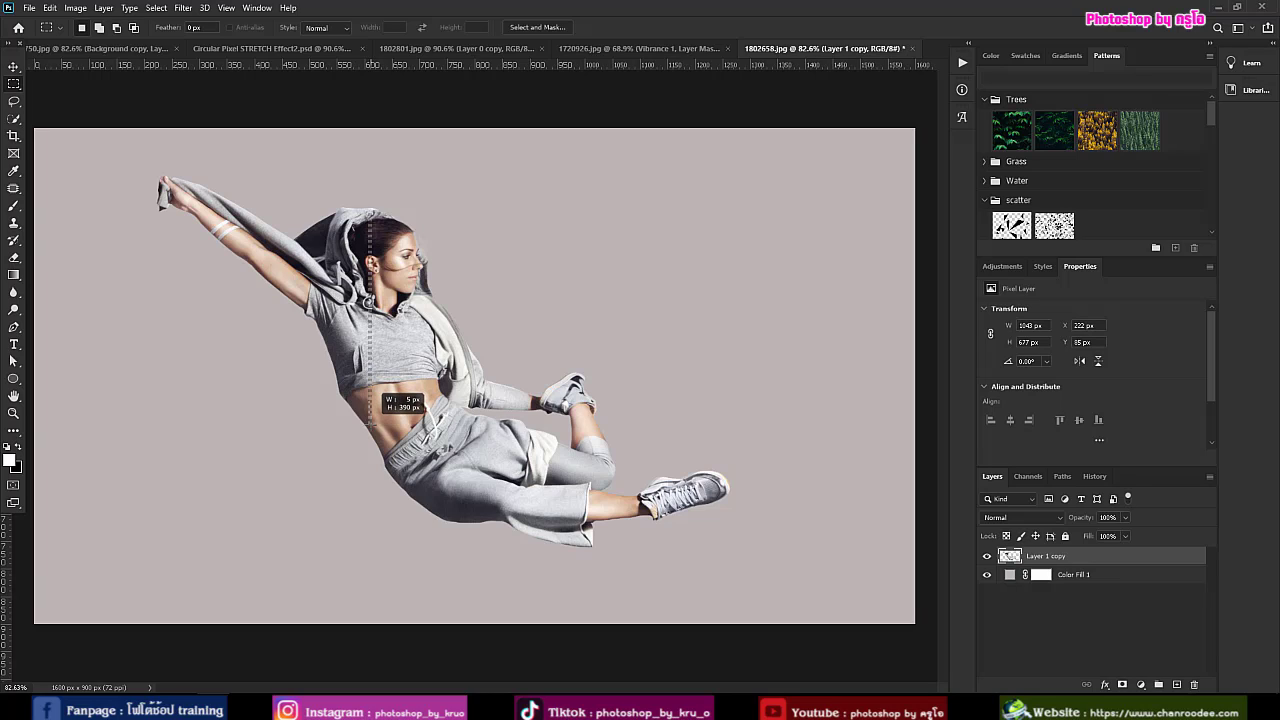
{"action": "left_click_drag", "start_coordinate": [370, 426], "coordinate": [372, 427]}
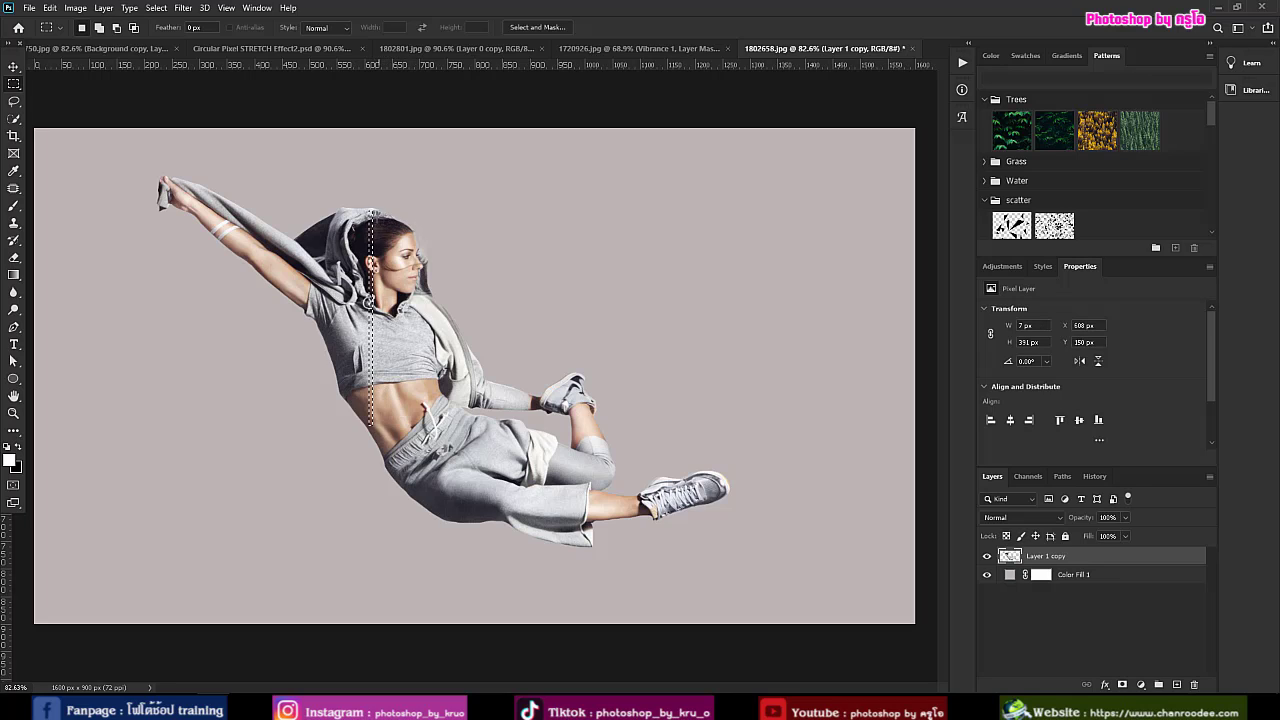
{"action": "left_click_drag", "start_coordinate": [357, 209], "coordinate": [364, 401]}
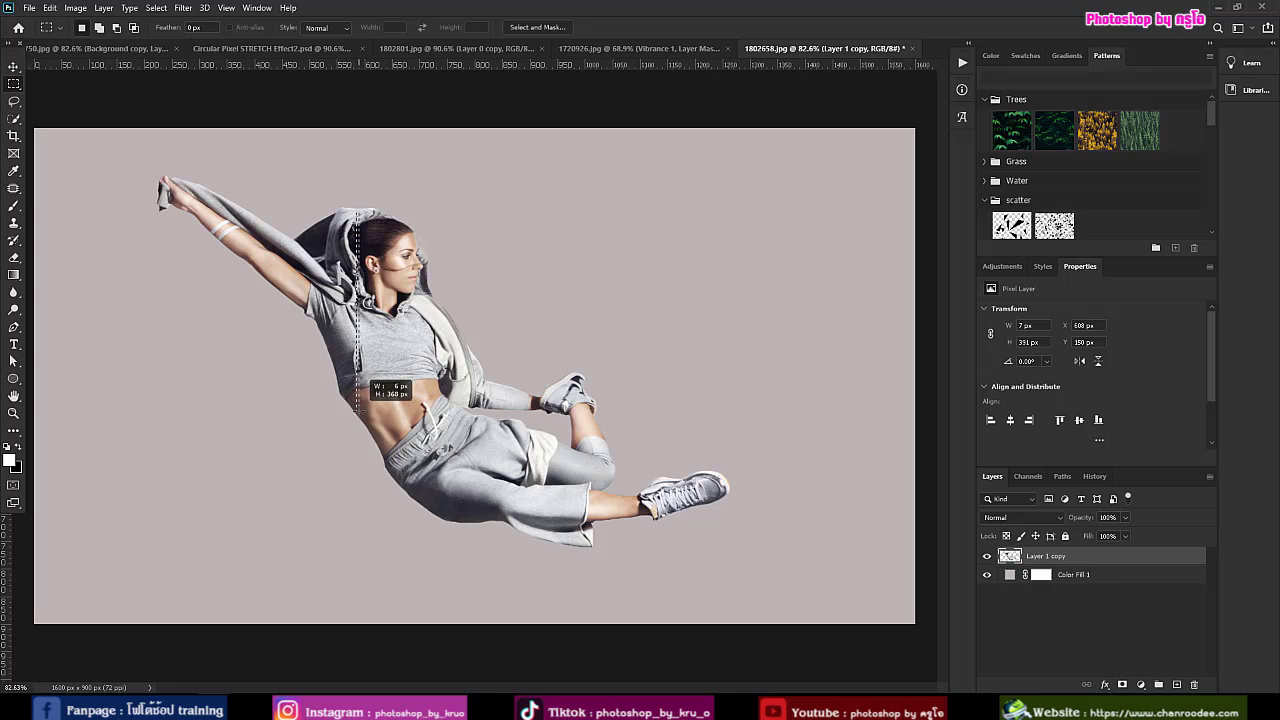
{"action": "left_click_drag", "start_coordinate": [362, 400], "coordinate": [365, 412]}
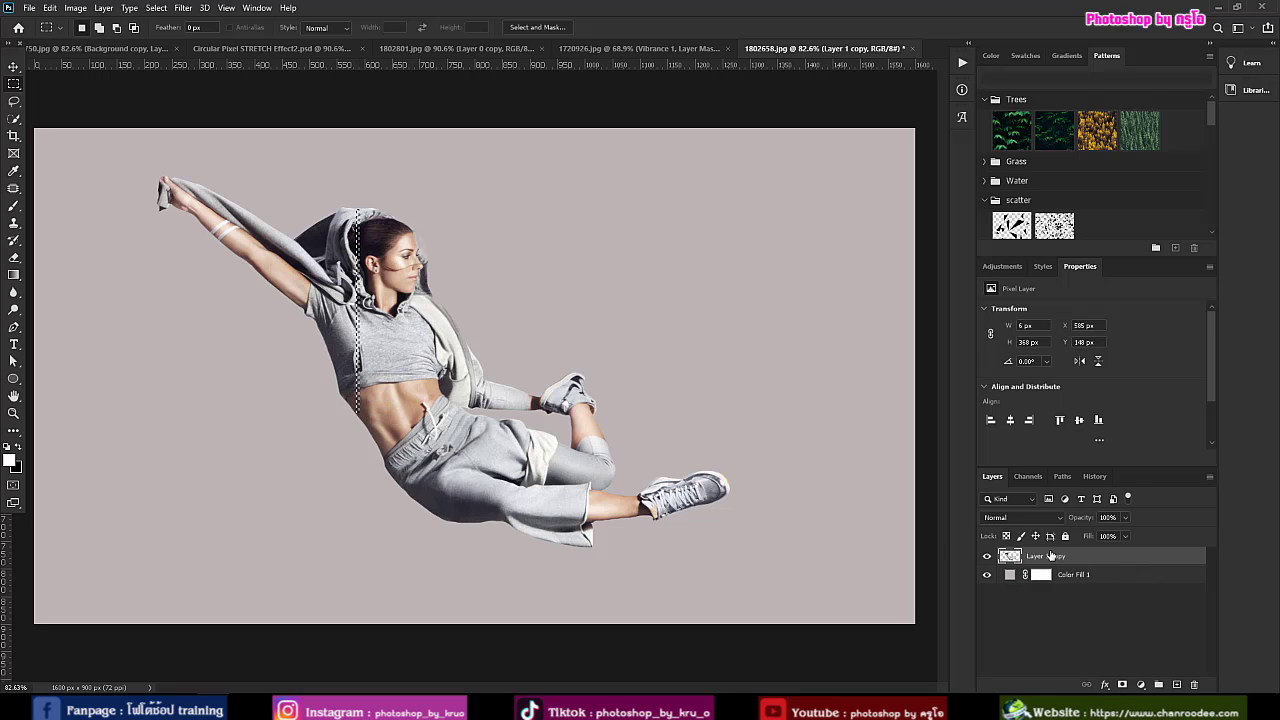
{"action": "key", "text": "ctrl+j"}
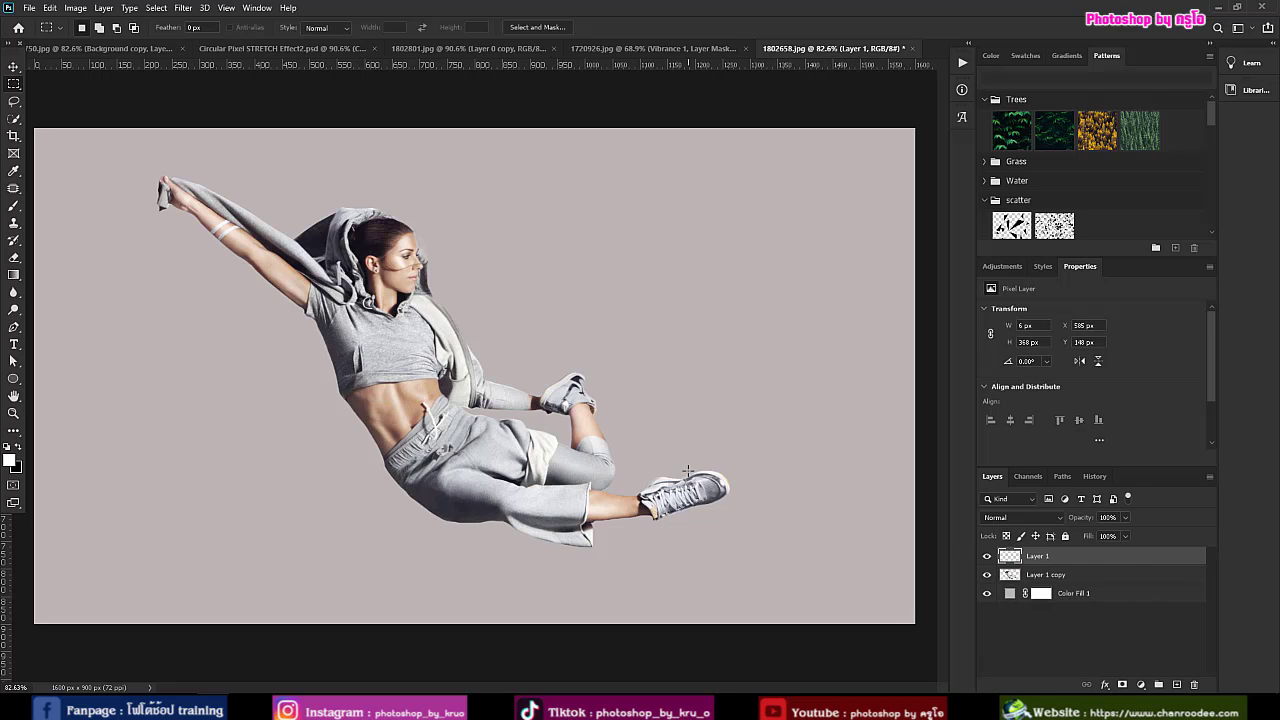
- Free-transform the thin strip to both canvas edges, stretching it to 1619 px wide
{"action": "key", "text": "ctrl+t"}
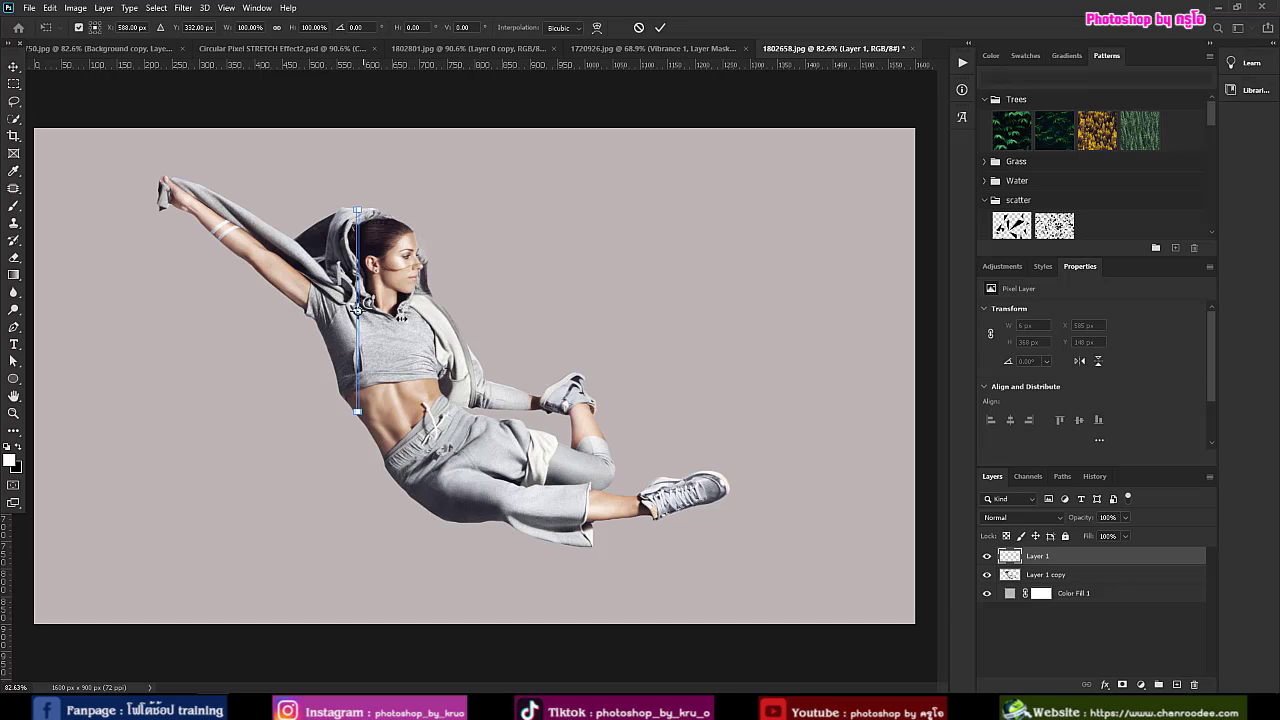
{"action": "left_click_drag", "start_coordinate": [400, 316], "coordinate": [965, 346]}
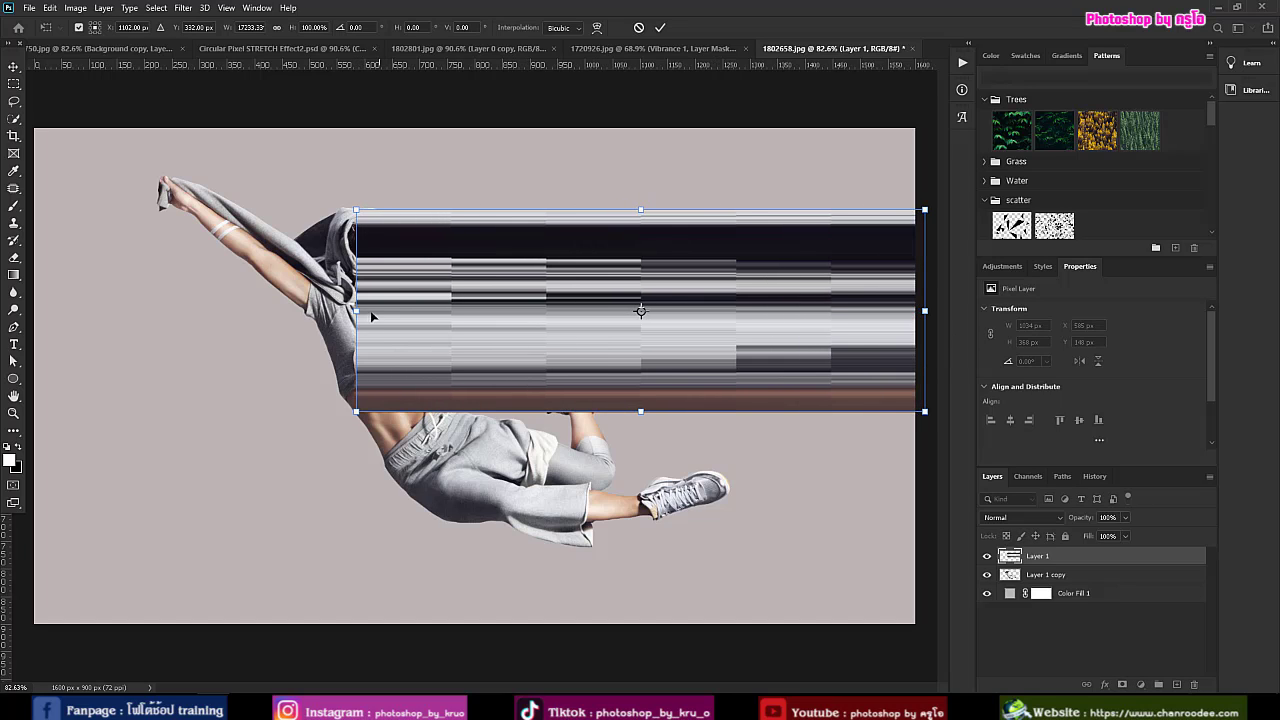
{"action": "left_click_drag", "start_coordinate": [357, 311], "coordinate": [35, 311]}
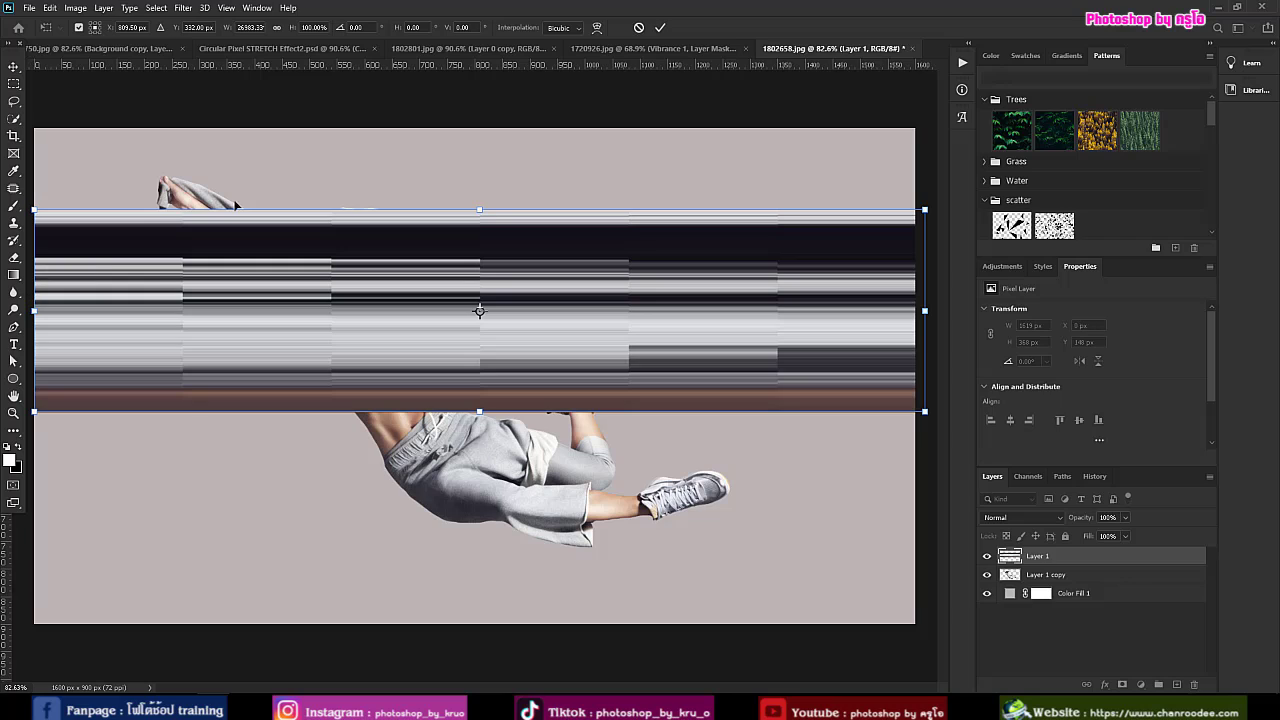
{"action": "left_click", "coordinate": [660, 29]}
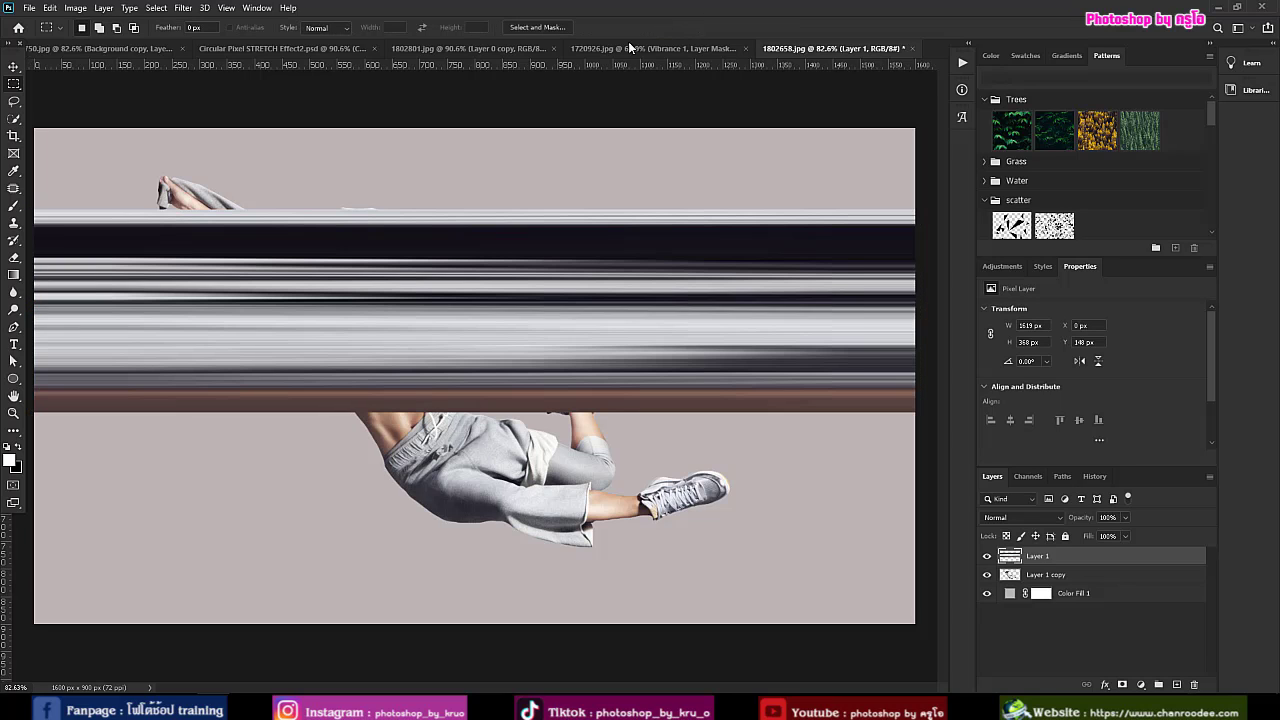
- Move the streak band up to the canvas's top edge
{"action": "left_click", "coordinate": [14, 66]}
{"action": "left_click_drag", "start_coordinate": [440, 352], "coordinate": [446, 268]}
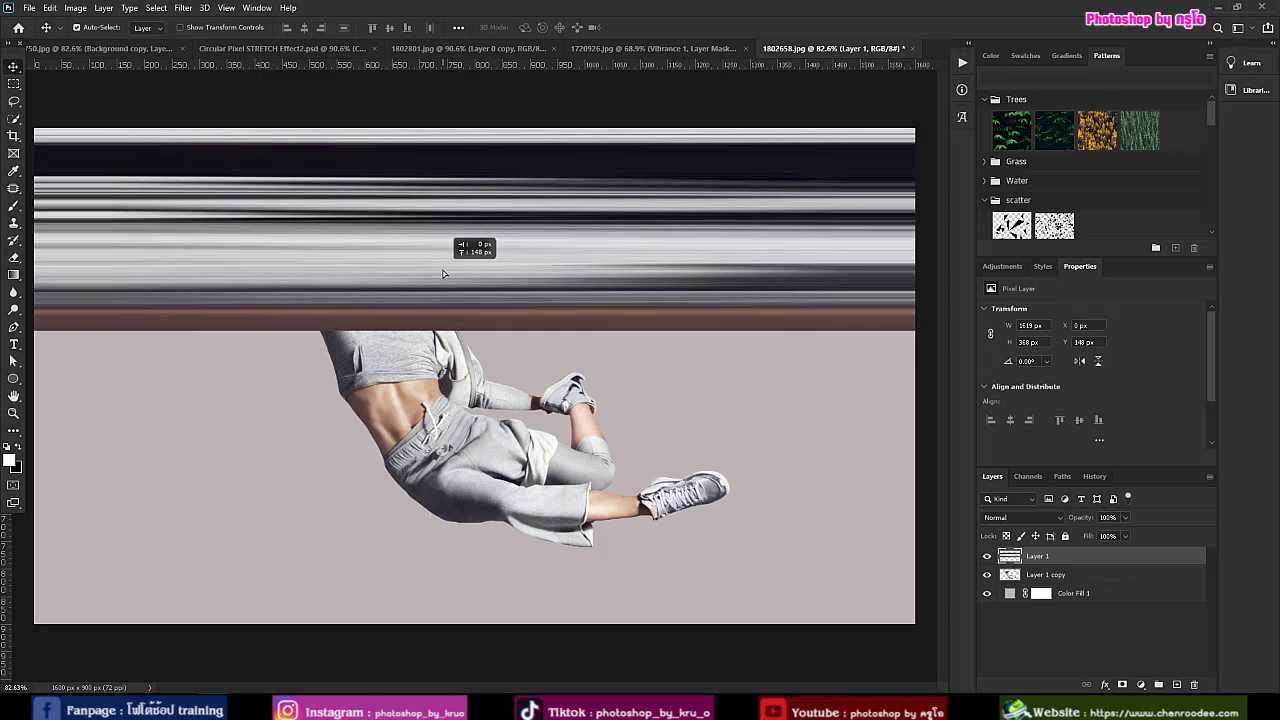
{"action": "left_click_drag", "start_coordinate": [446, 268], "coordinate": [441, 268]}
- Select a thin strip over the leg, from shoe to shorts hem, and copy it to a new layer
{"action": "left_click", "coordinate": [14, 83]}
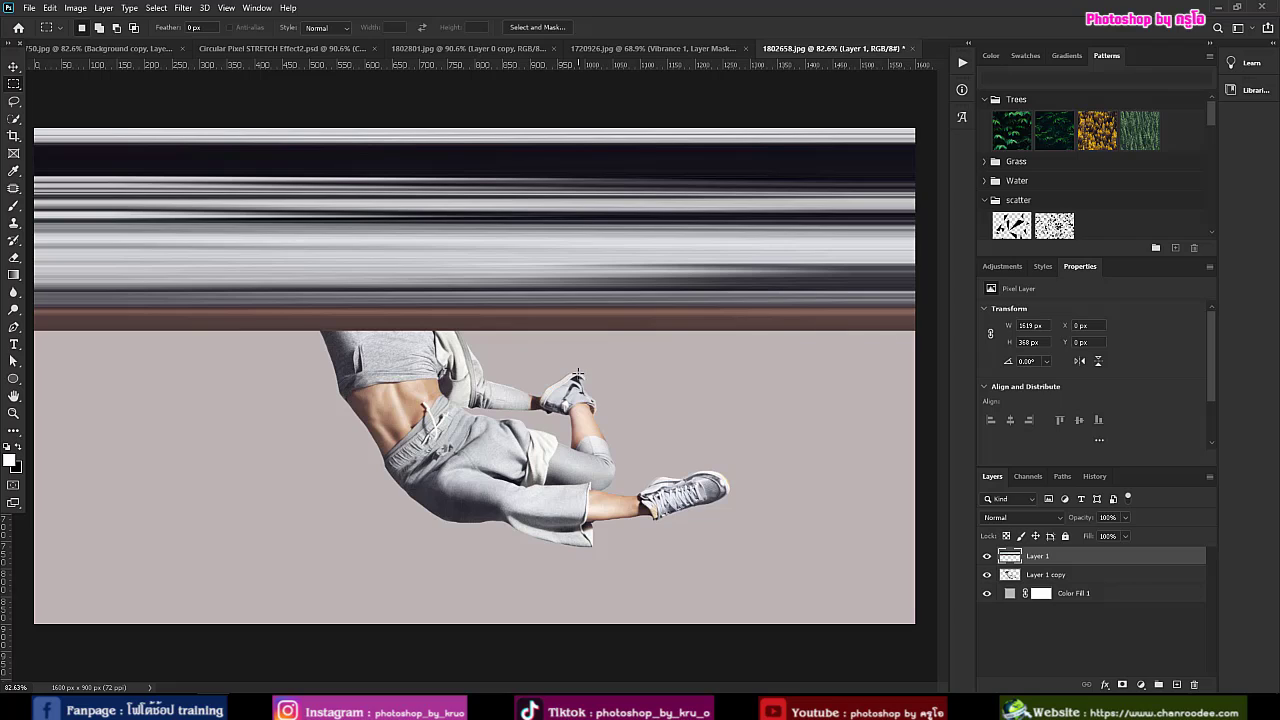
{"action": "left_click_drag", "start_coordinate": [577, 374], "coordinate": [582, 540]}
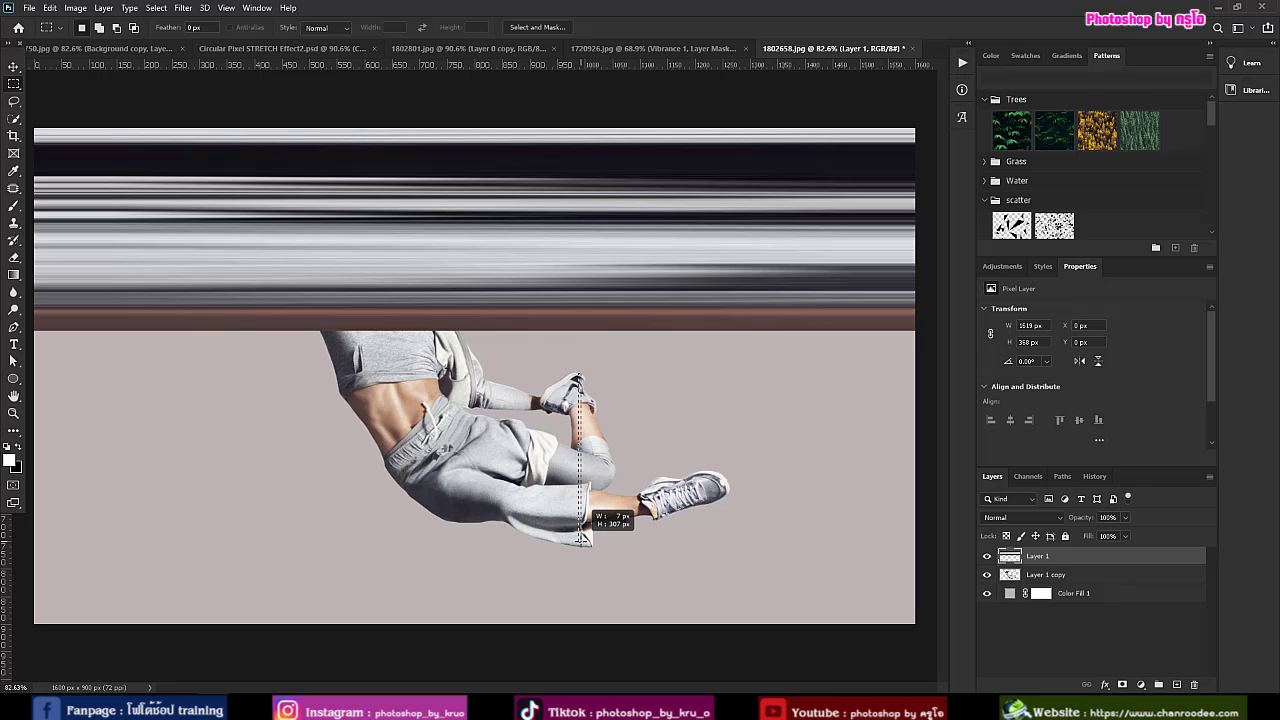
{"action": "left_click_drag", "start_coordinate": [581, 540], "coordinate": [582, 546]}
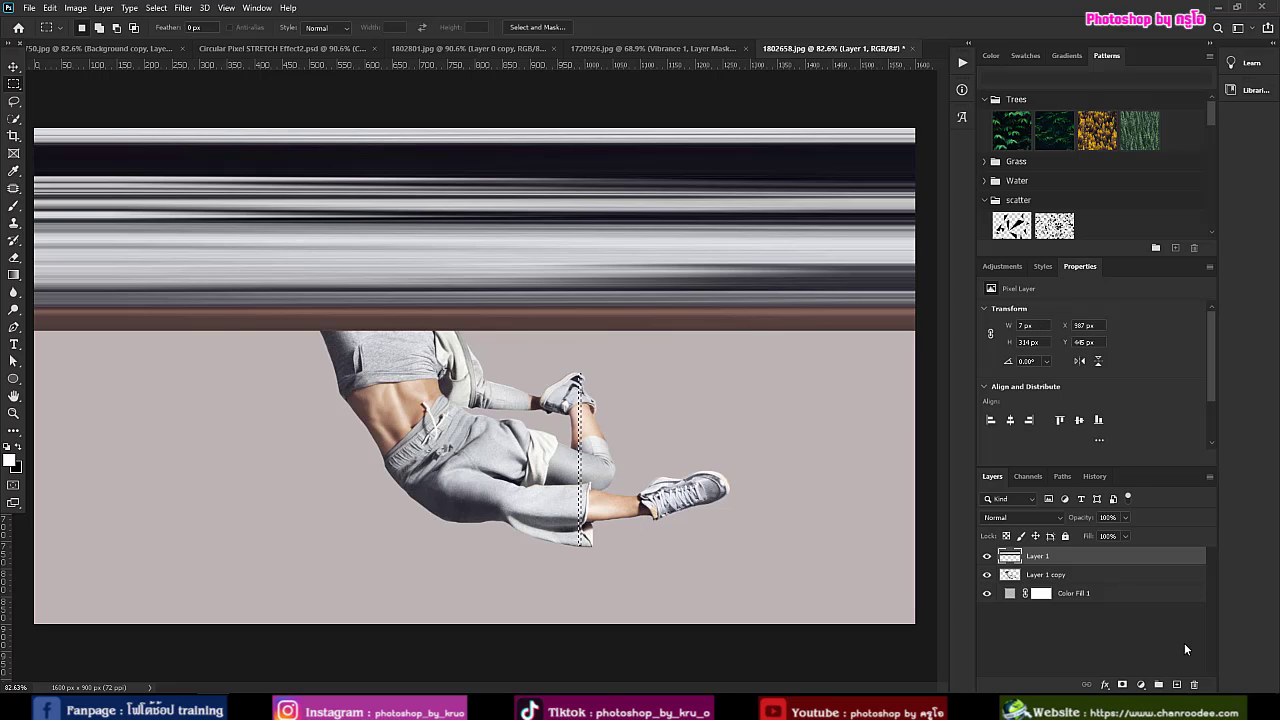
{"action": "left_click", "coordinate": [1015, 577]}
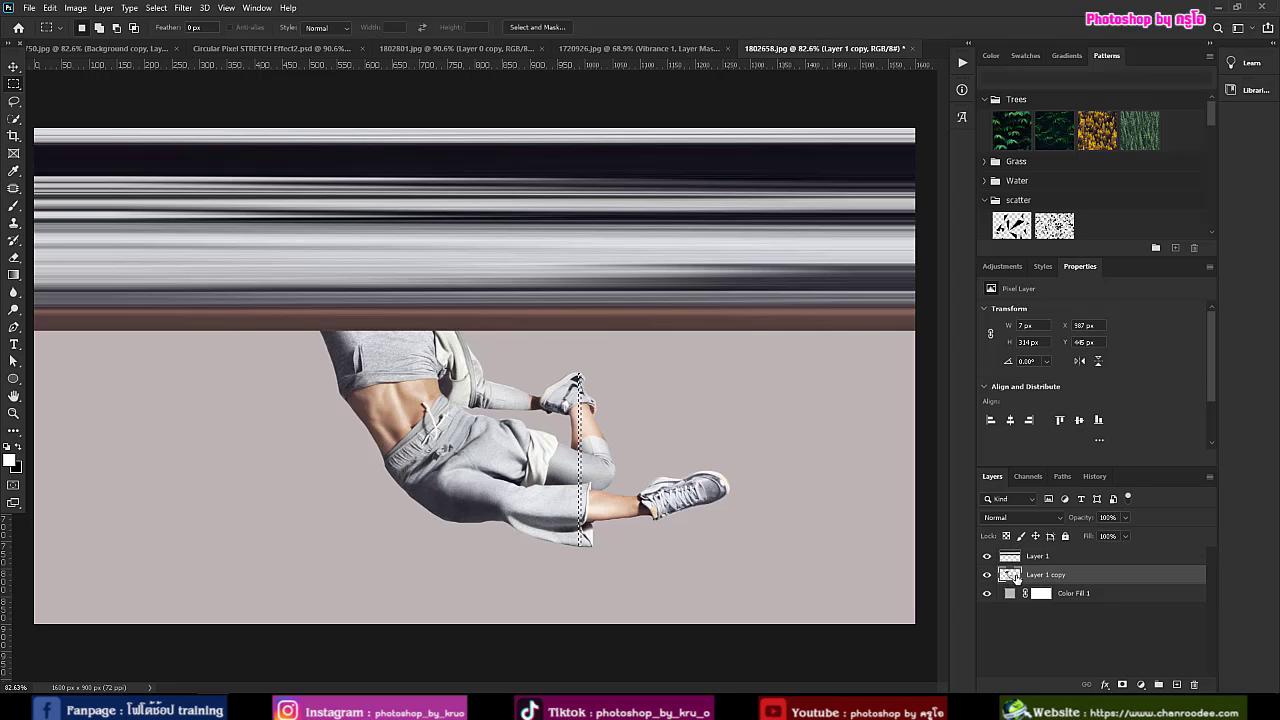
{"action": "key", "text": "ctrl+j"}
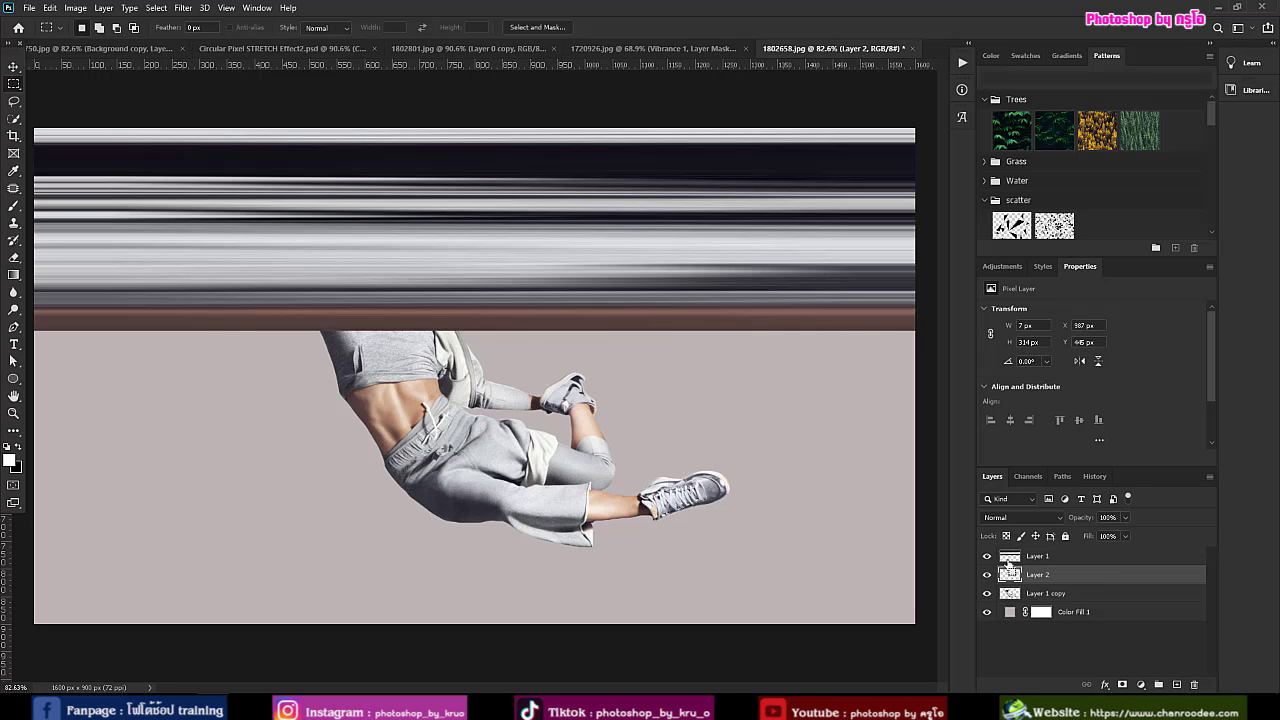
- Stretch the new strip to both canvas edges (1690 px) and slide it up to meet the first band
{"action": "key", "text": "ctrl+t"}
{"action": "left_click_drag", "start_coordinate": [588, 460], "coordinate": [932, 460]}
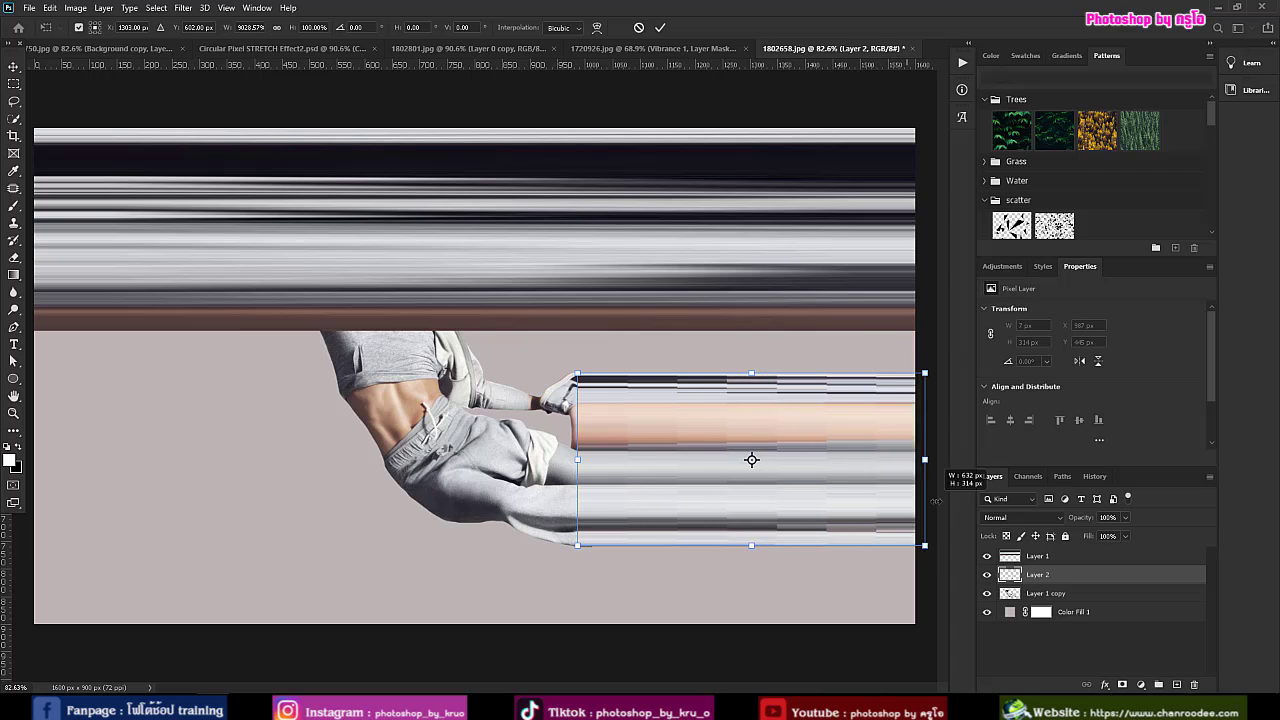
{"action": "left_click_drag", "start_coordinate": [575, 462], "coordinate": [10, 460]}
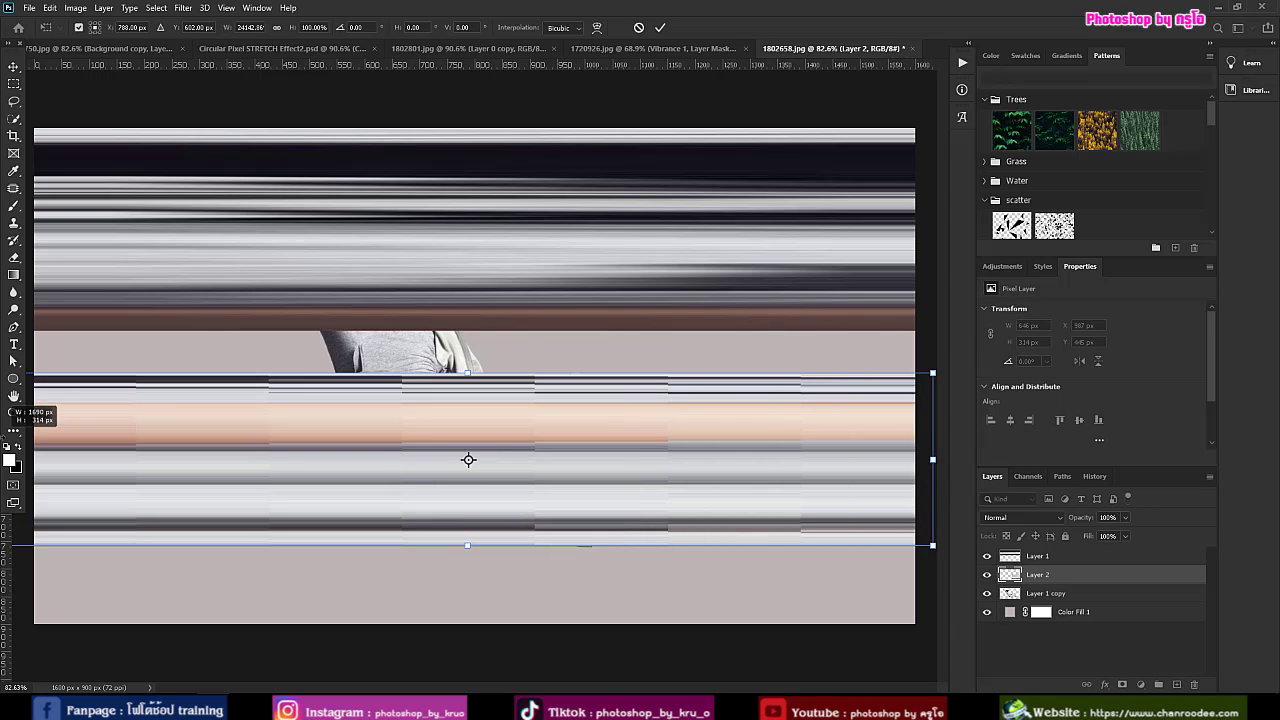
{"action": "left_click", "coordinate": [660, 28]}
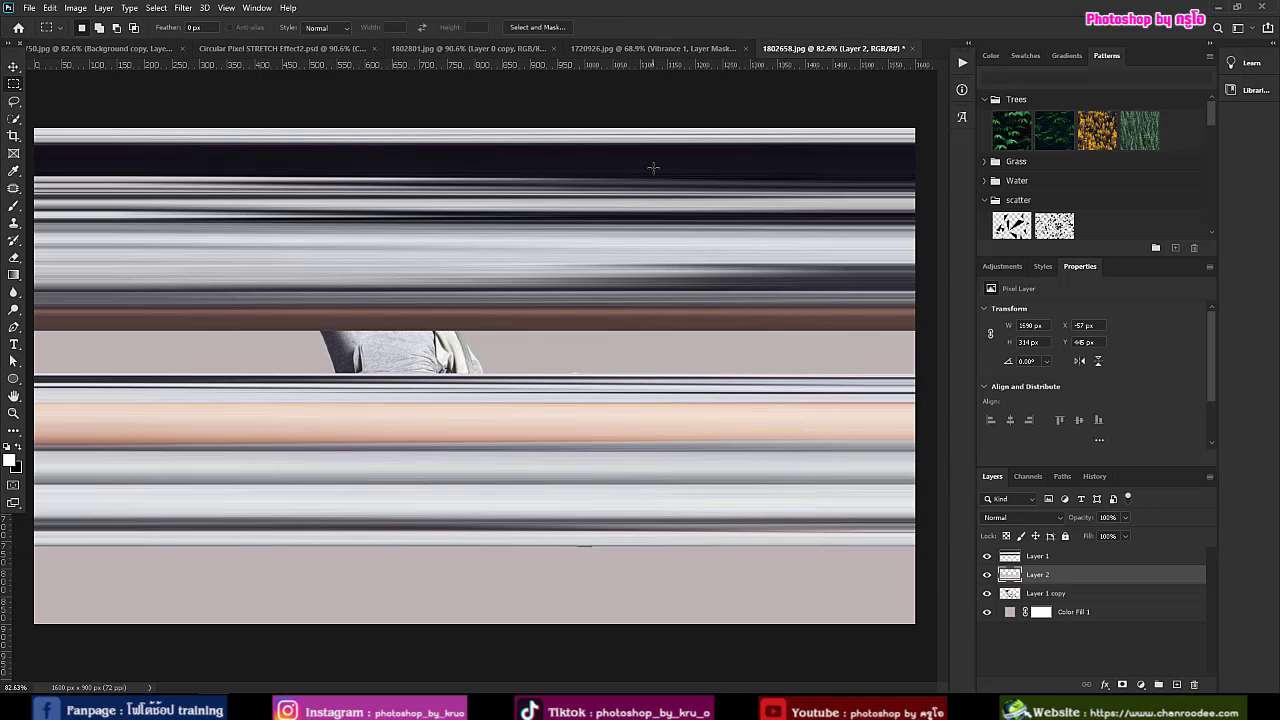
{"action": "left_click", "coordinate": [14, 66]}
{"action": "left_click_drag", "start_coordinate": [462, 395], "coordinate": [466, 408]}
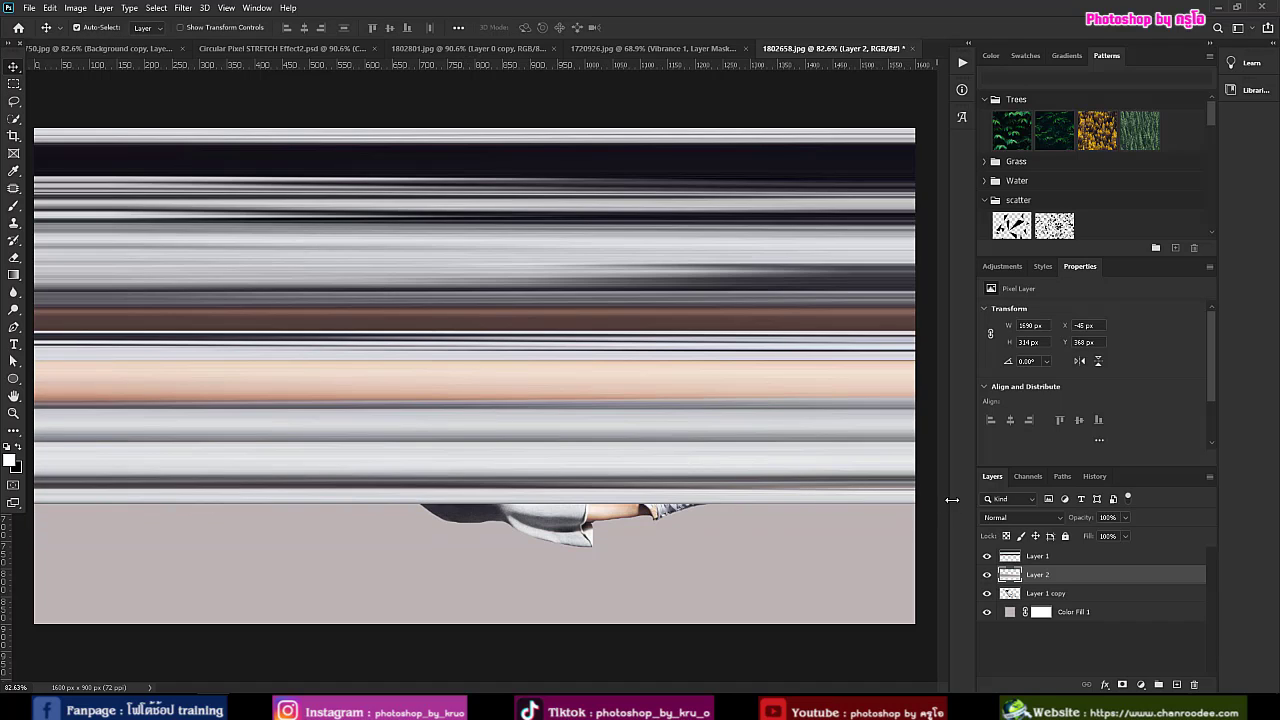
- Merge Layer 1 and Layer 2 with Ctrl+E, then choose Filter > Distort > Polar Coordinates
{"action": "left_click", "coordinate": [1073, 558], "text": "shift"}
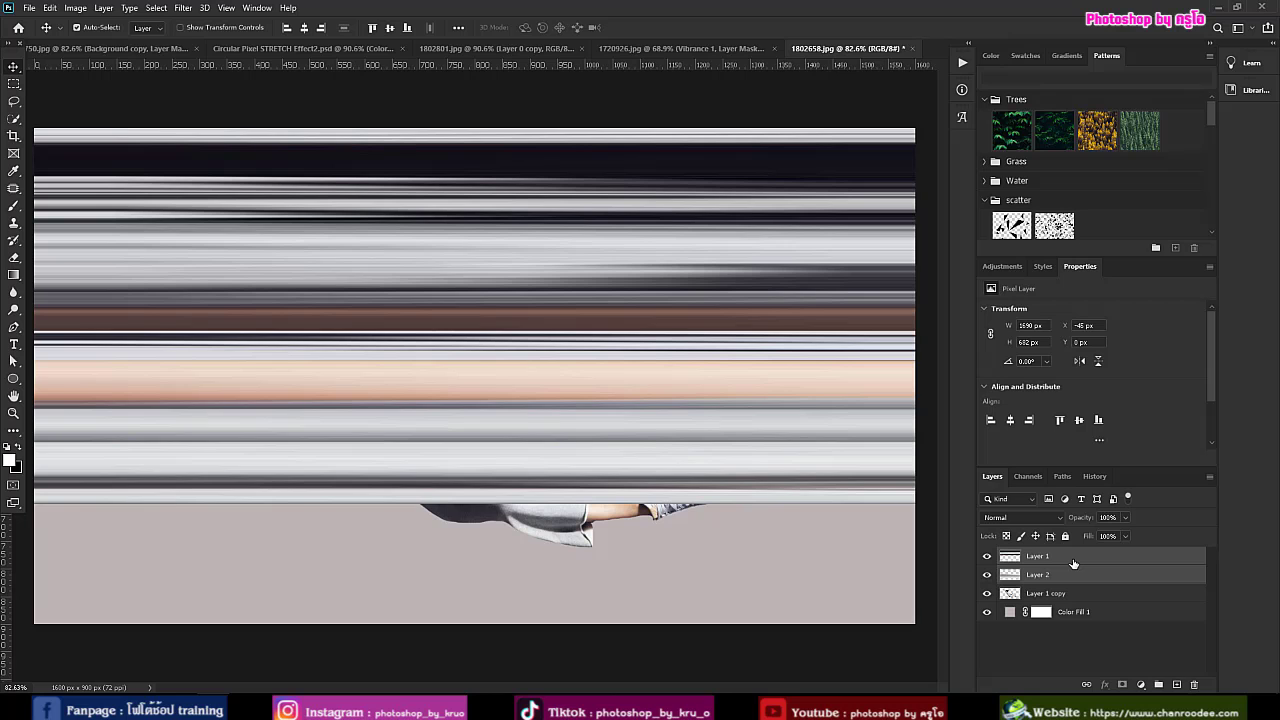
{"action": "key", "text": "ctrl+e"}
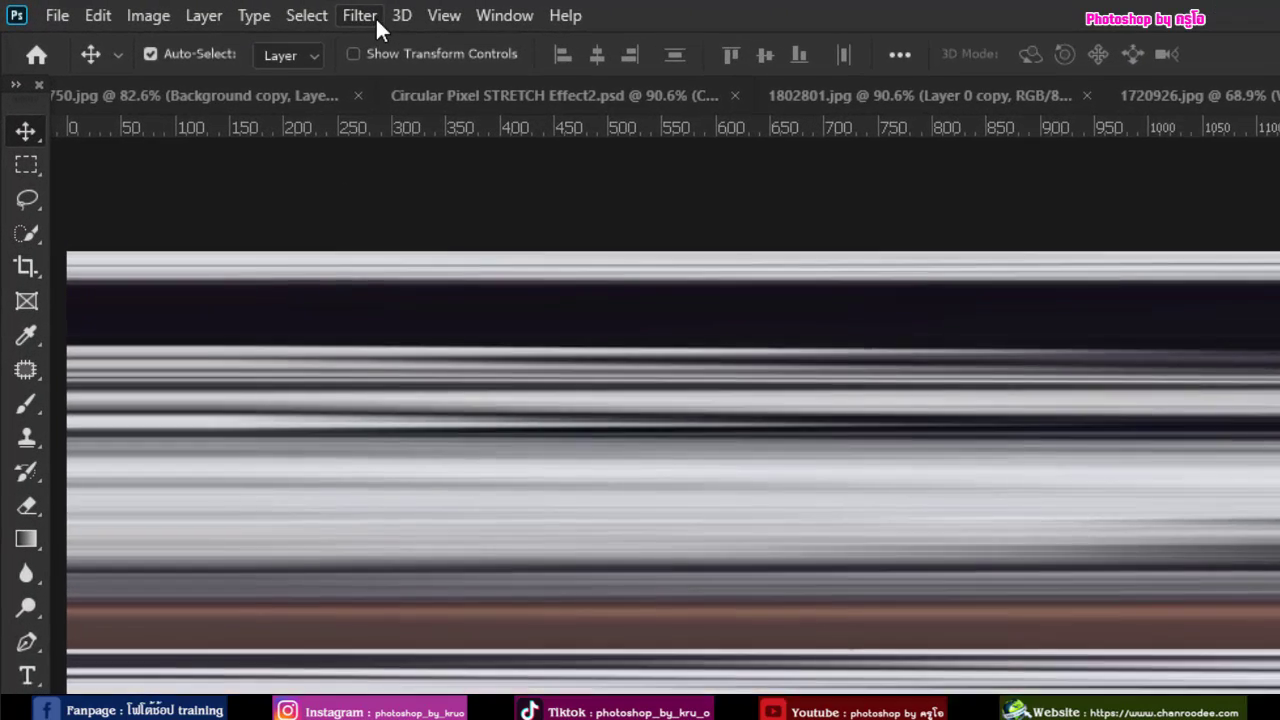
{"action": "left_click", "coordinate": [218, 10]}
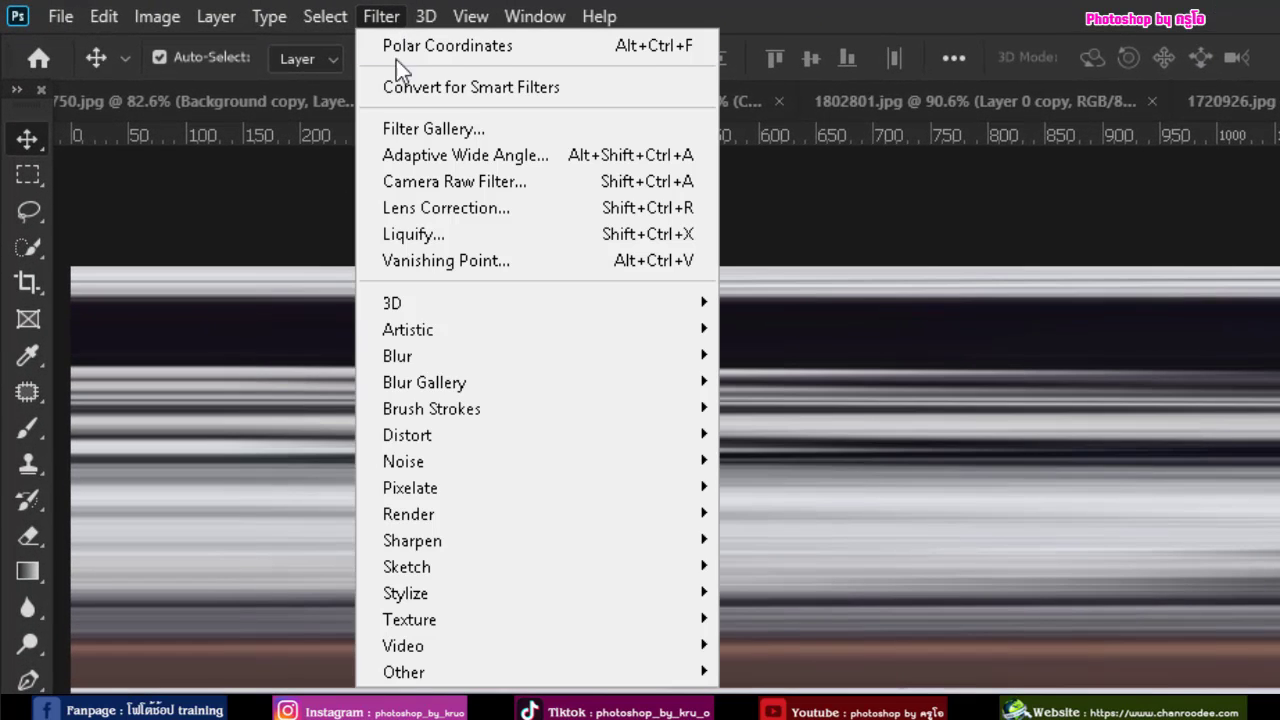
{"action": "left_click", "coordinate": [870, 578]}
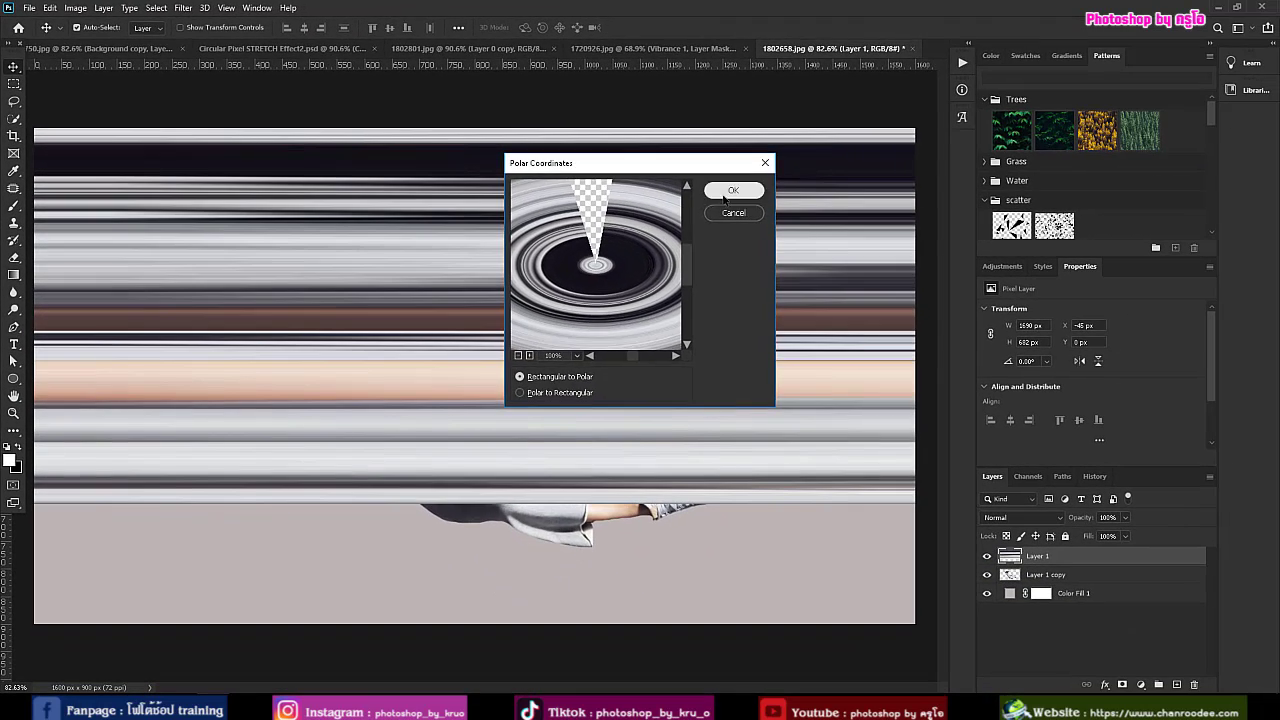
- Apply Polar Coordinates, move the ring layer below the dancer, then shift, tilt and heighten the rings
{"action": "left_click", "coordinate": [722, 193]}
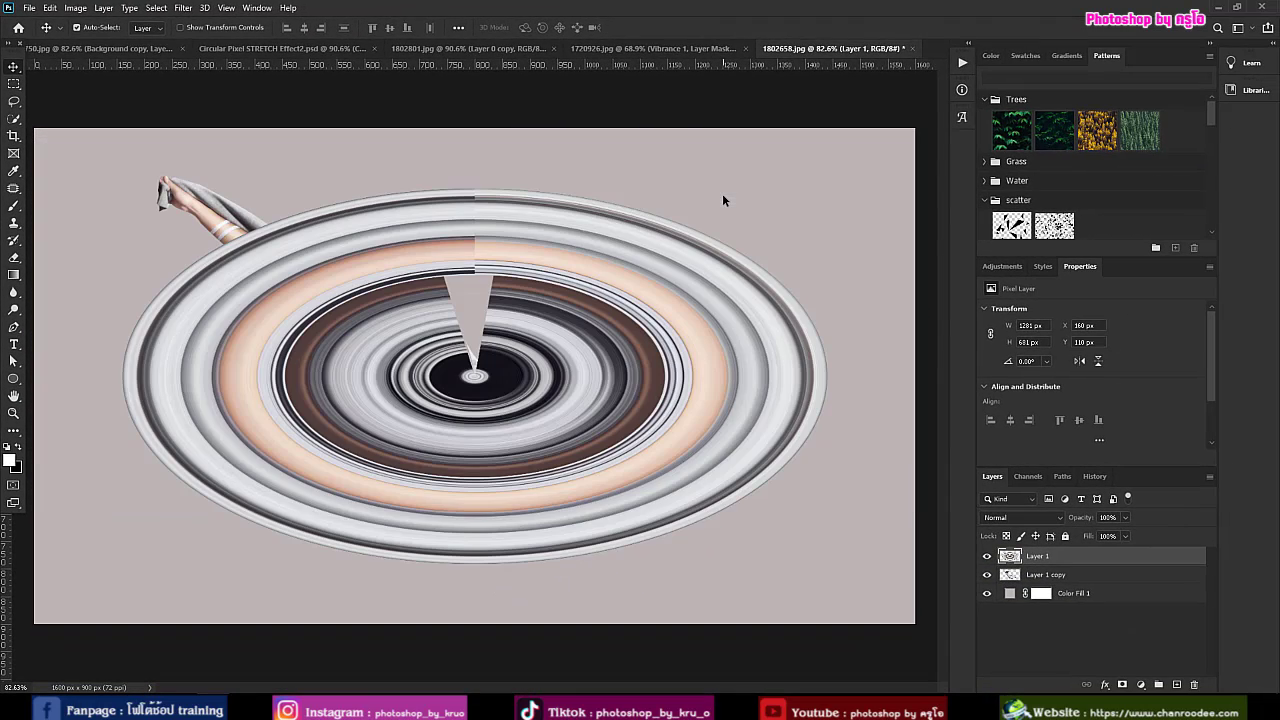
{"action": "left_click_drag", "start_coordinate": [1150, 556], "coordinate": [1076, 580]}
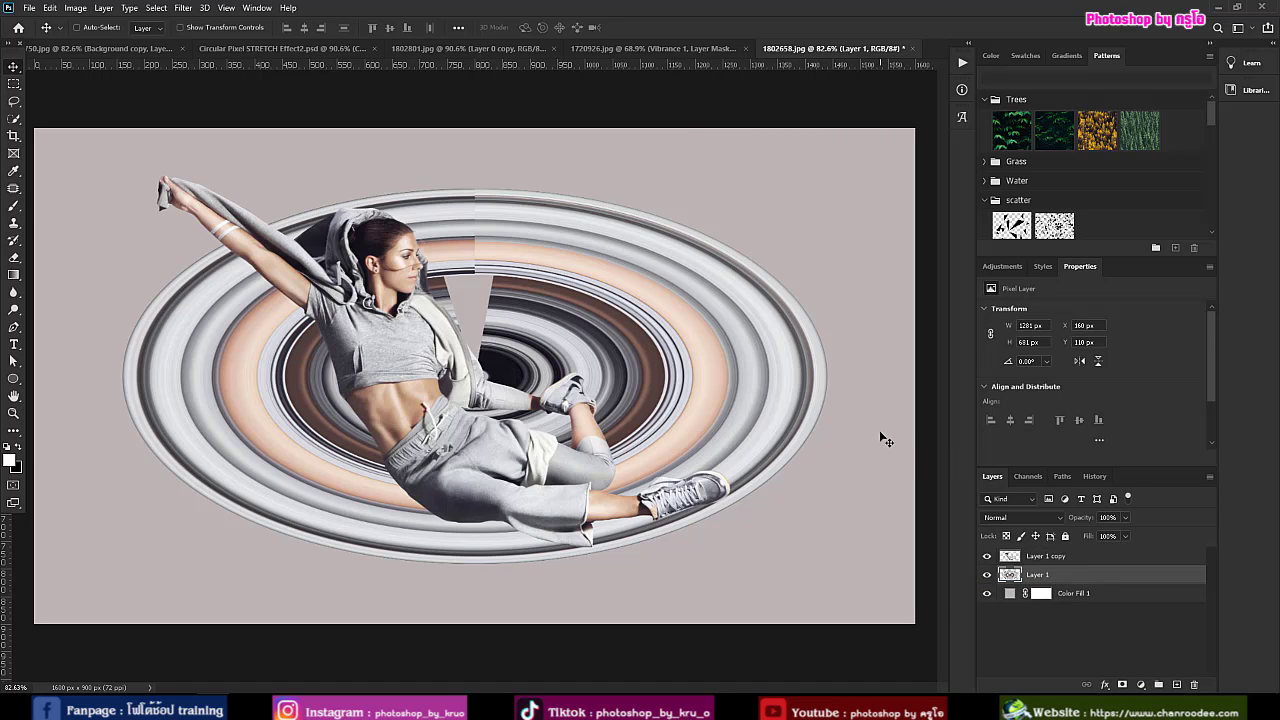
{"action": "key", "text": "ctrl+t"}
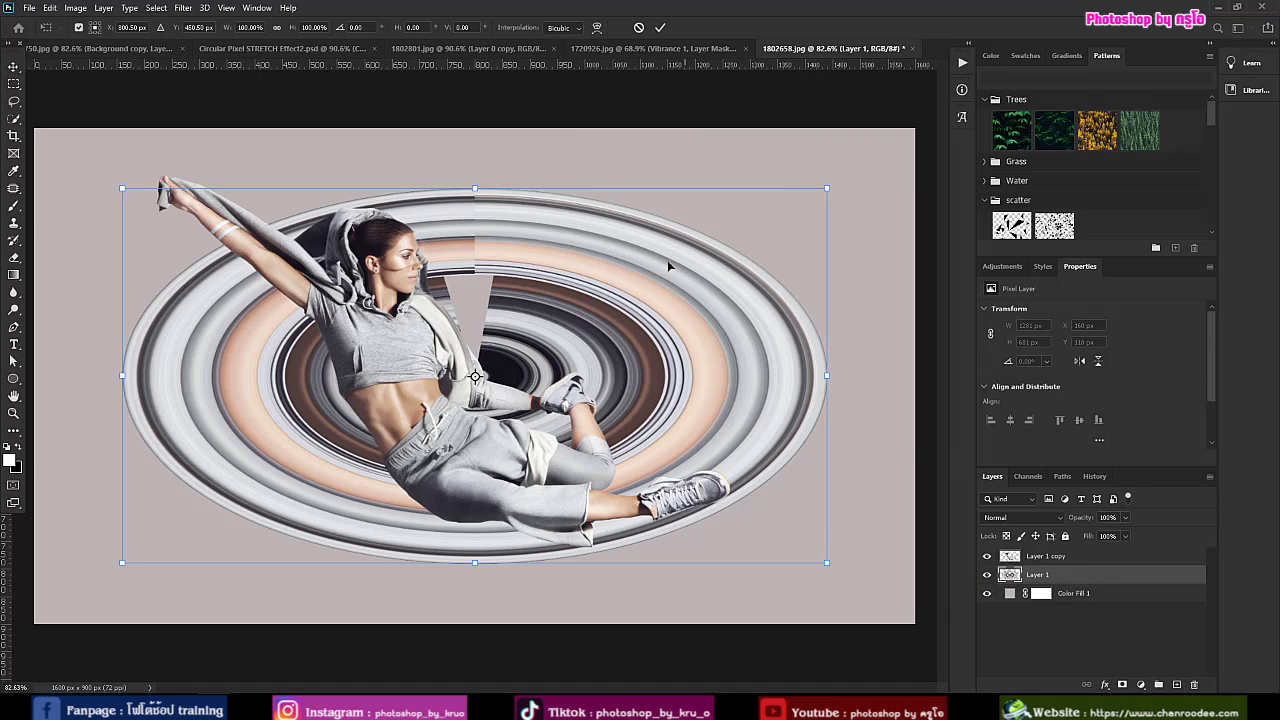
{"action": "left_click_drag", "start_coordinate": [667, 260], "coordinate": [646, 247]}
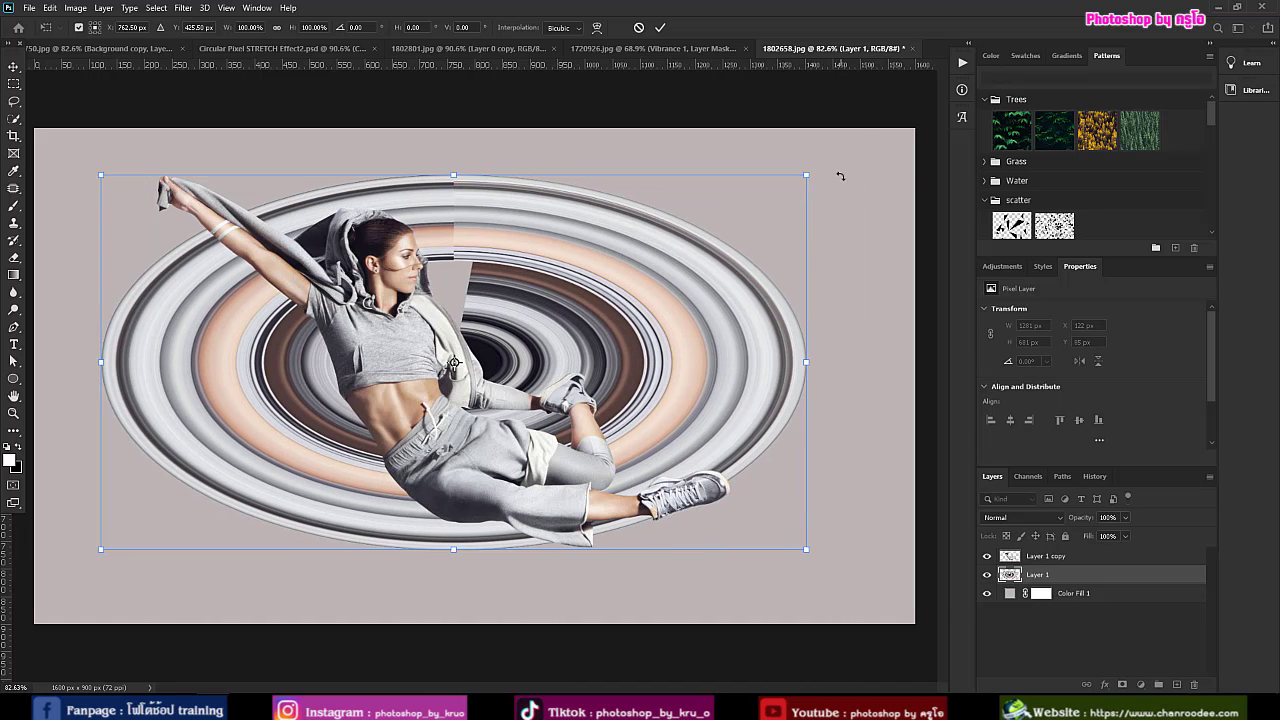
{"action": "left_click_drag", "start_coordinate": [840, 176], "coordinate": [827, 392]}
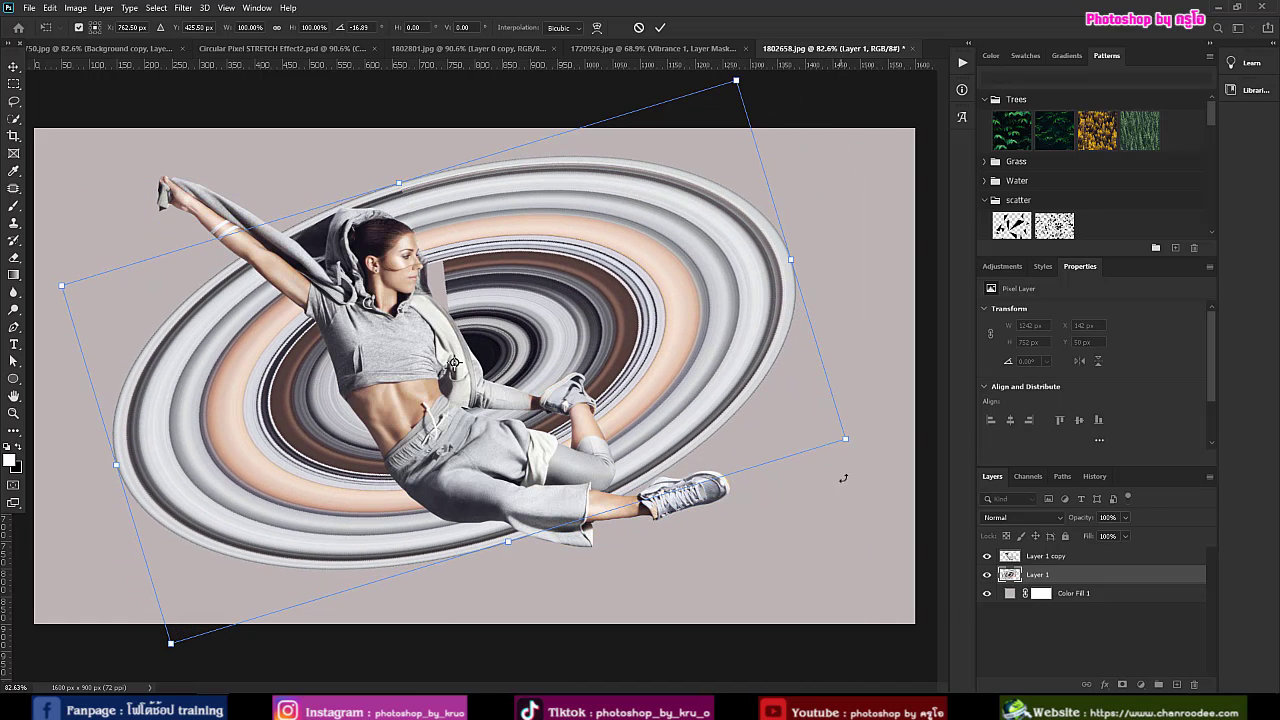
{"action": "left_click_drag", "start_coordinate": [846, 443], "coordinate": [849, 566]}
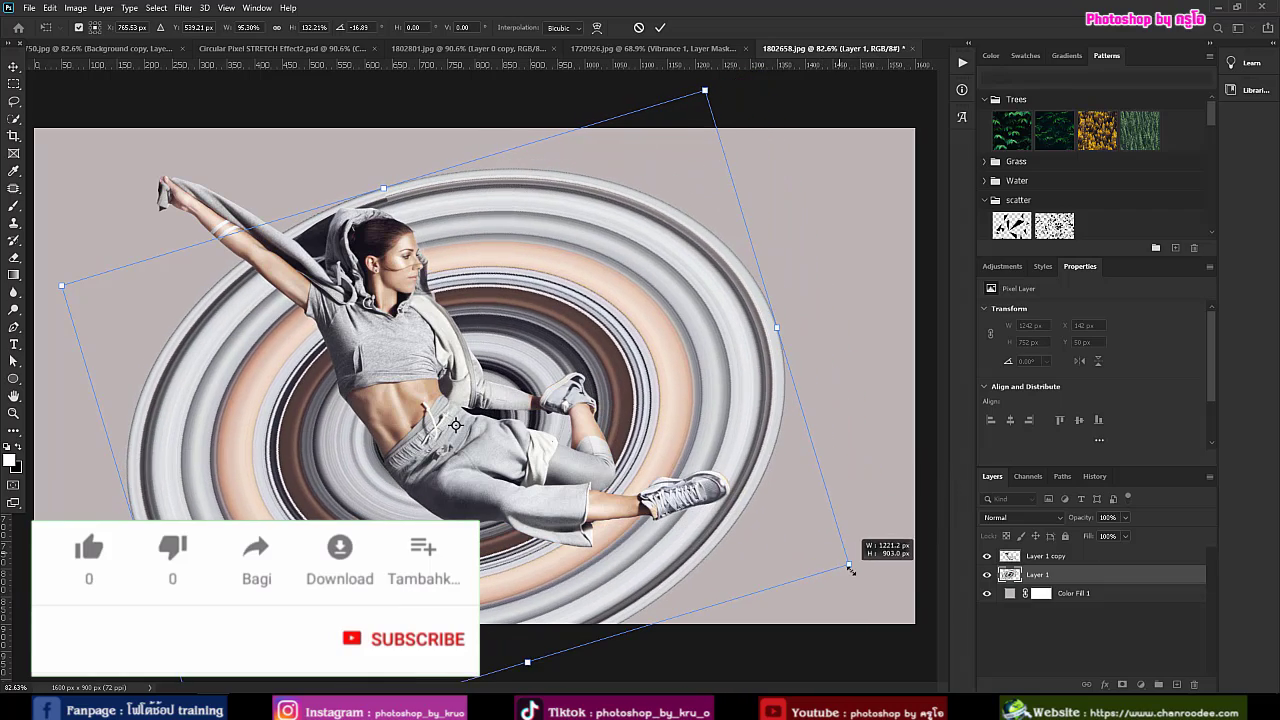
- Rotate the rings to about -53°, then enlarge and skew them rounder to 1178 × 1208 px
{"action": "left_click_drag", "start_coordinate": [384, 189], "coordinate": [258, 120]}
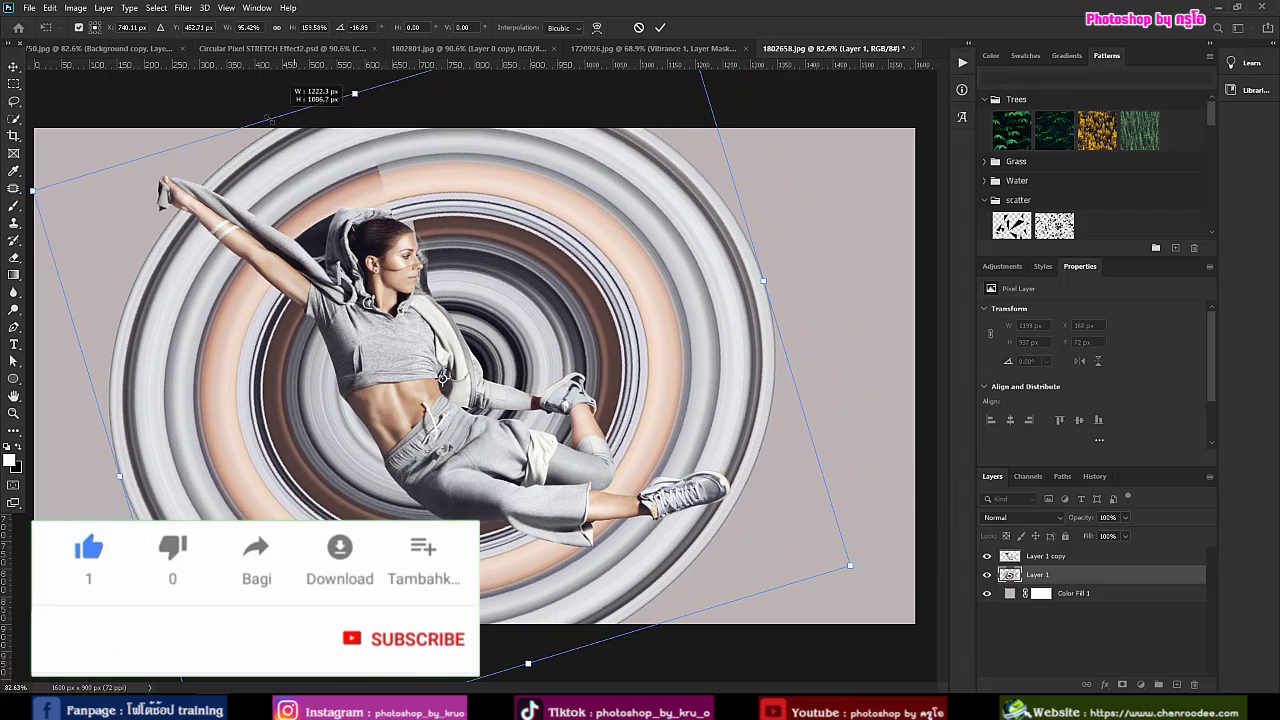
{"action": "left_click_drag", "start_coordinate": [689, 441], "coordinate": [714, 404]}
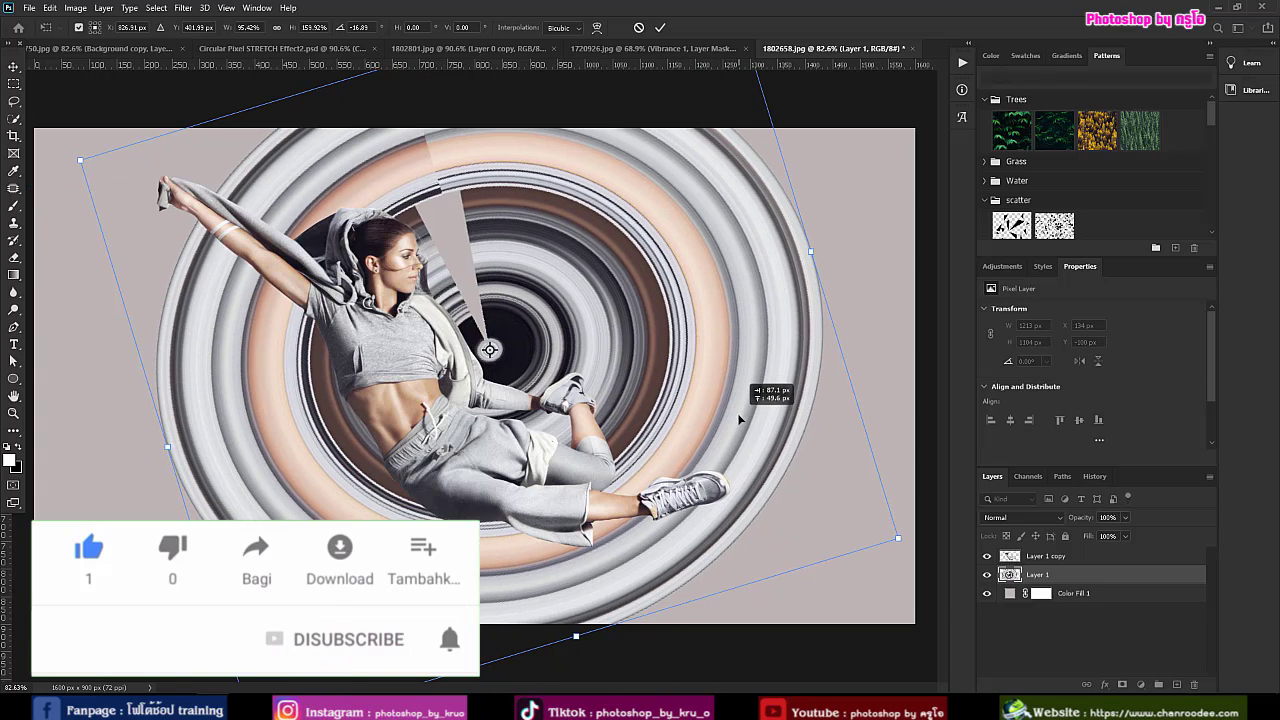
{"action": "left_click_drag", "start_coordinate": [862, 400], "coordinate": [588, 240]}
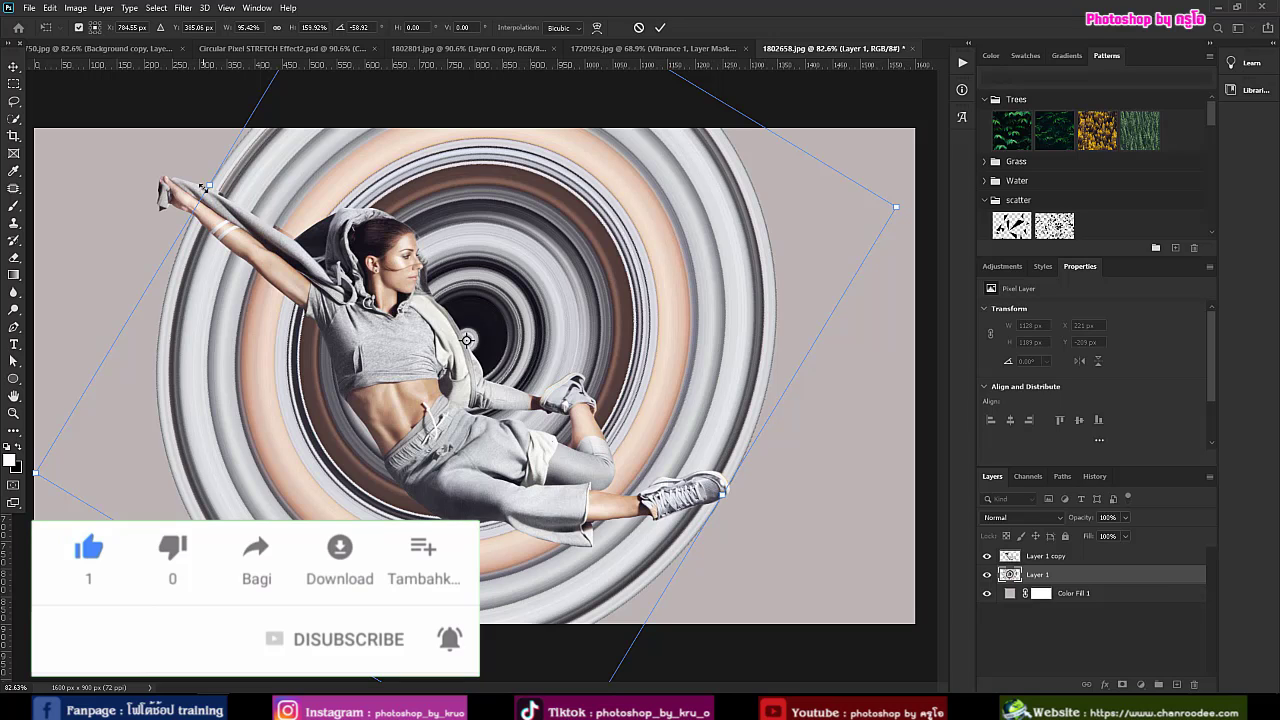
{"action": "left_click_drag", "start_coordinate": [688, 282], "coordinate": [700, 272]}
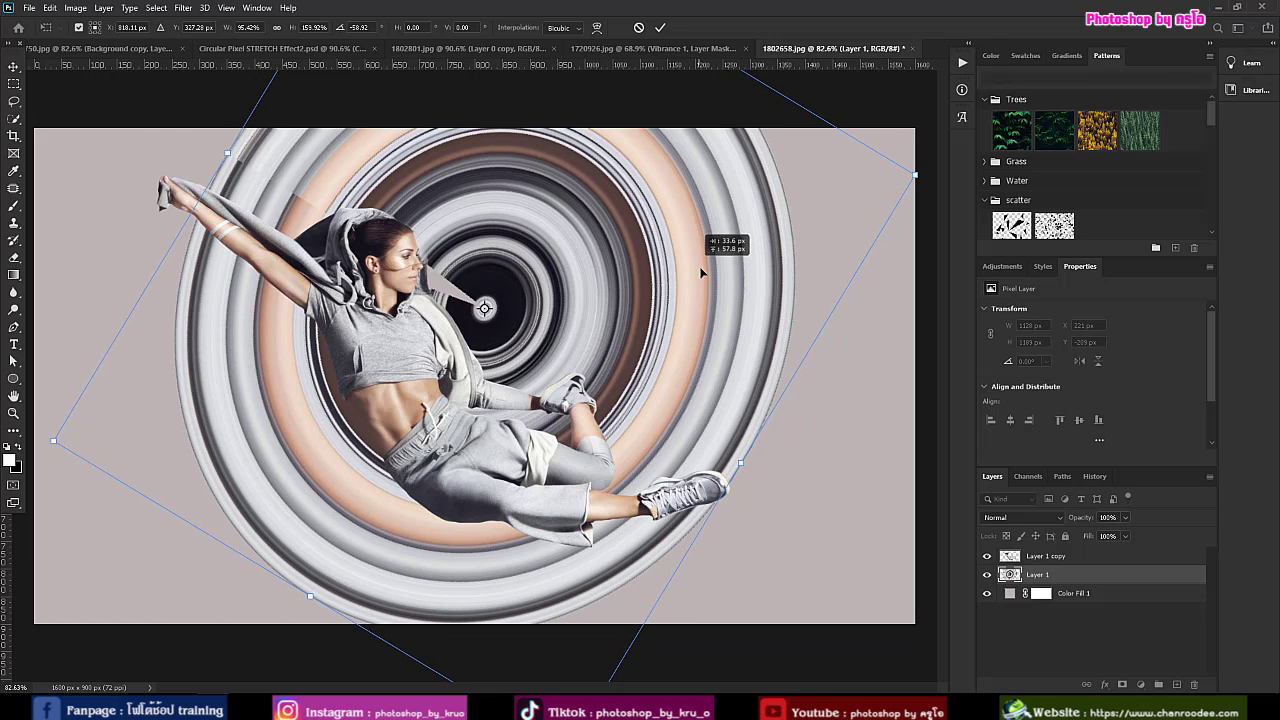
{"action": "left_click_drag", "start_coordinate": [226, 152], "coordinate": [205, 167]}
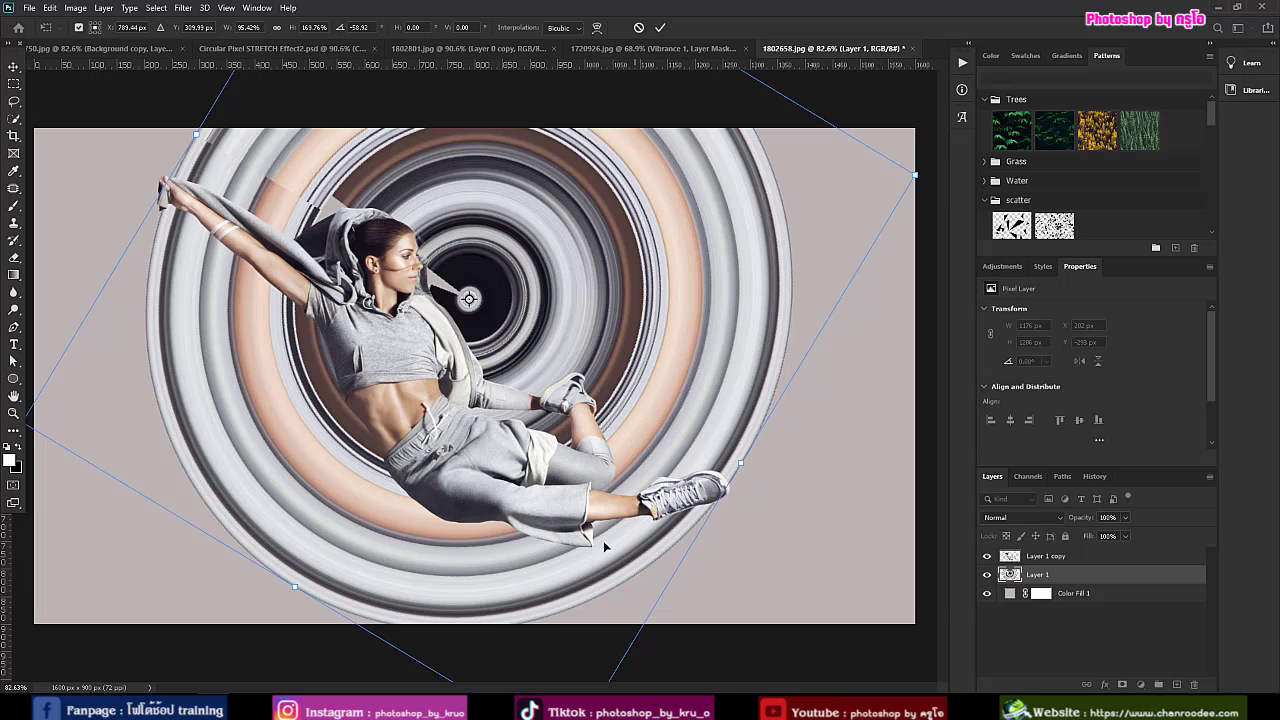
{"action": "left_click_drag", "start_coordinate": [748, 388], "coordinate": [745, 400]}
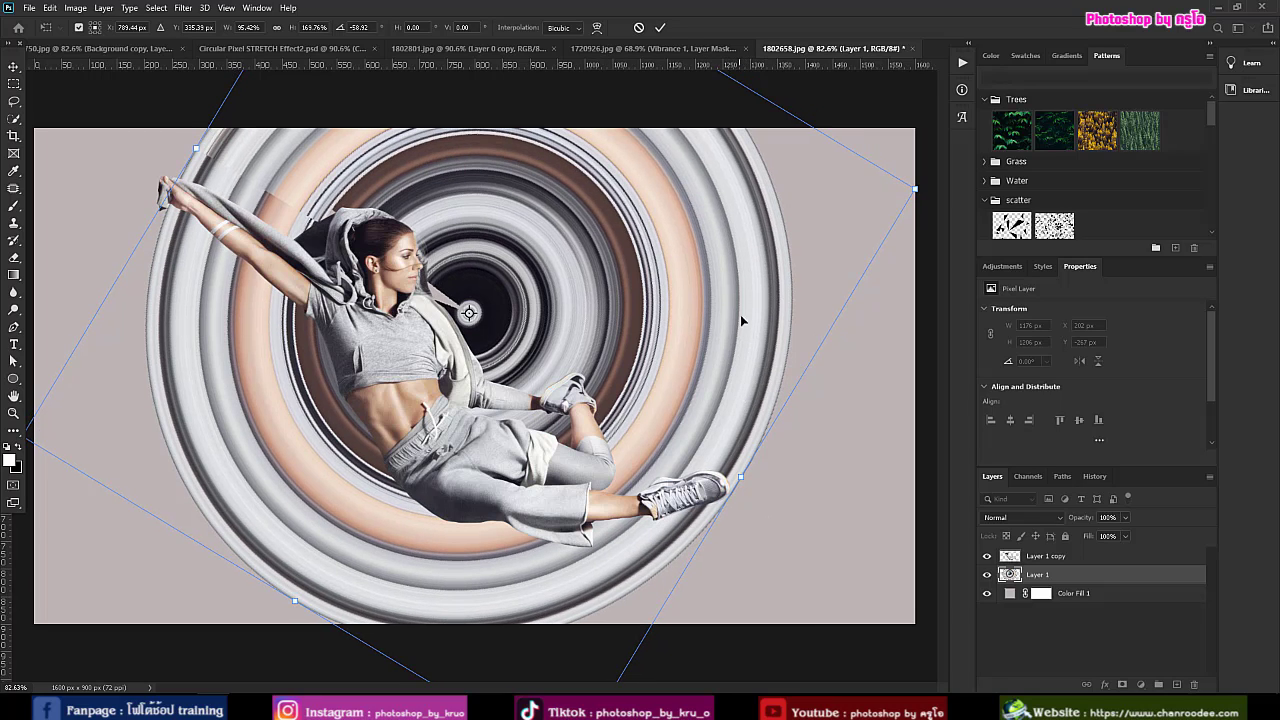
{"action": "left_click", "coordinate": [661, 27]}
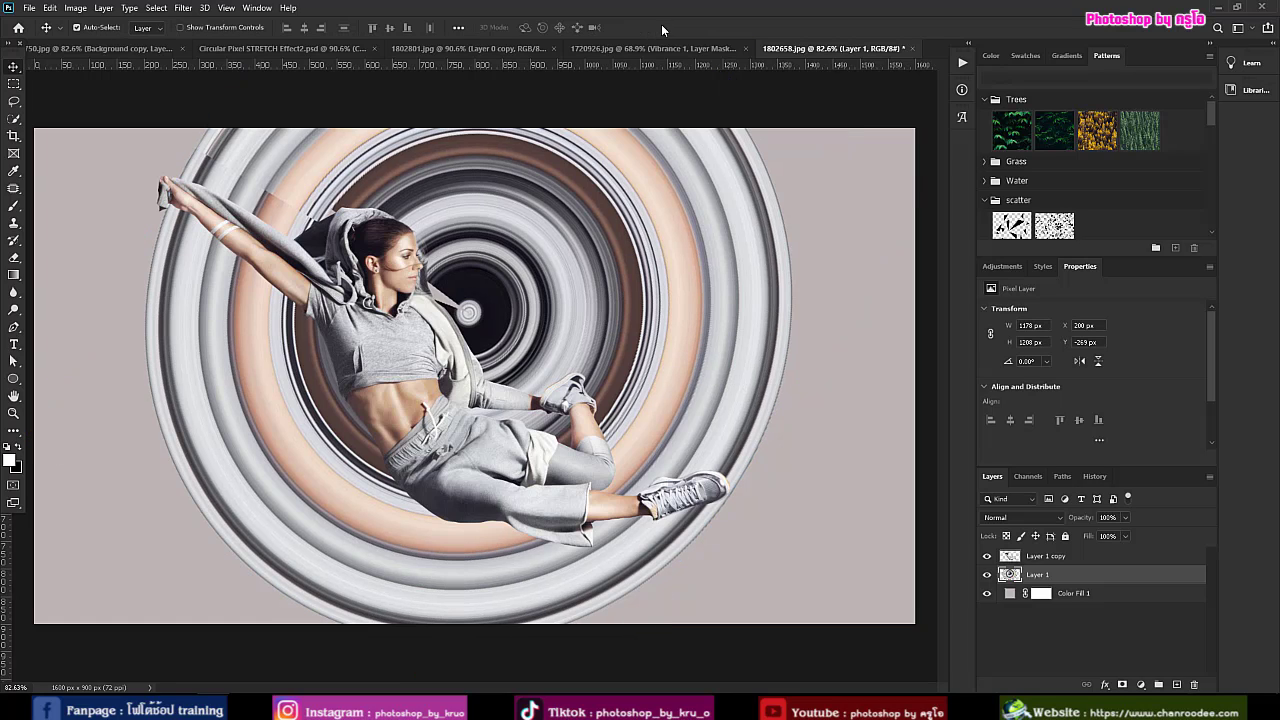
- In Canvas Size, anchor top-centre and set Height to 1200 px for a 1600 × 1200 canvas
{"action": "left_click", "coordinate": [75, 8]}
{"action": "left_click", "coordinate": [100, 117]}
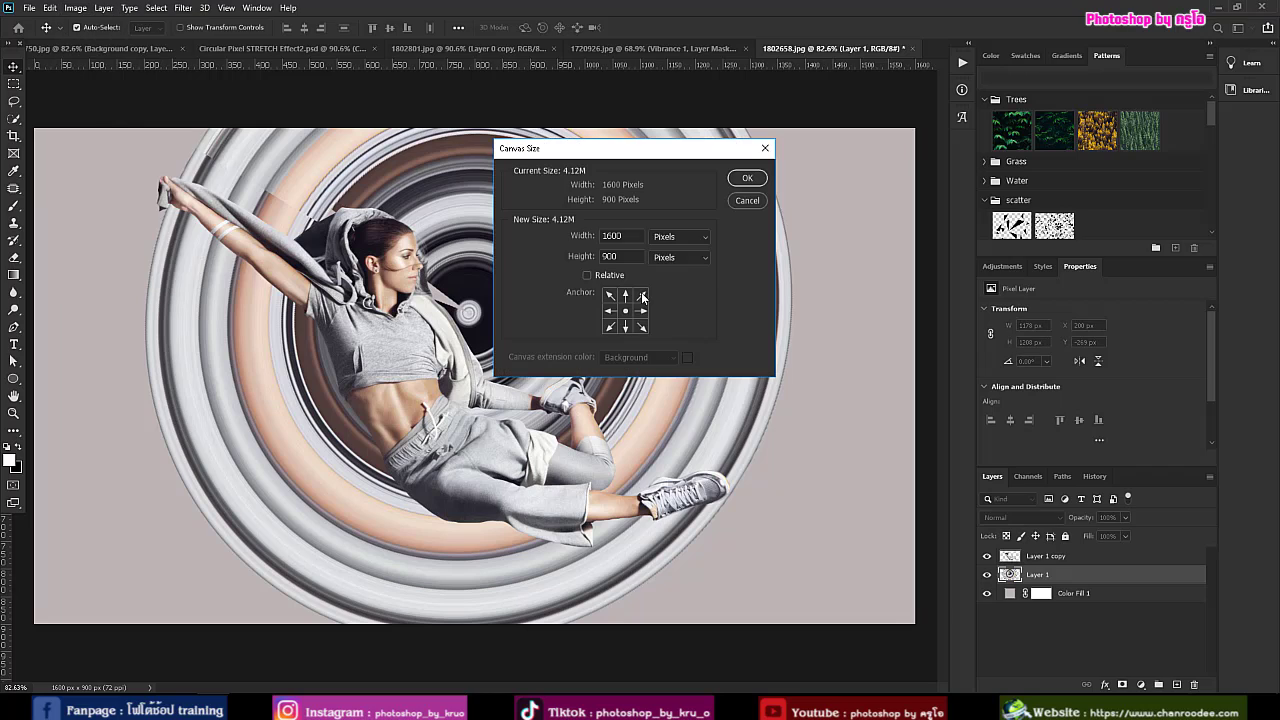
{"action": "left_click", "coordinate": [626, 296]}
{"action": "type", "text": "1200"}
{"action": "left_click", "coordinate": [745, 178]}
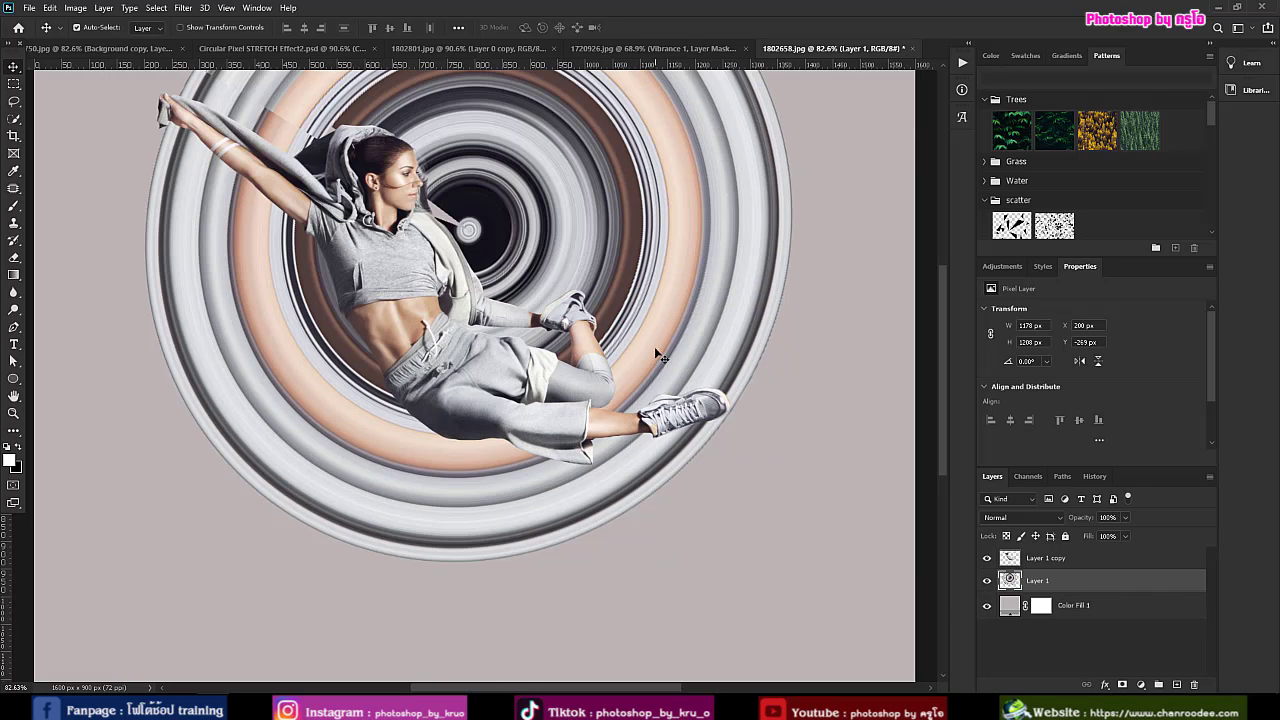
{"action": "scroll", "coordinate": [687, 252], "scroll_direction": "up", "scroll_amount": 2}
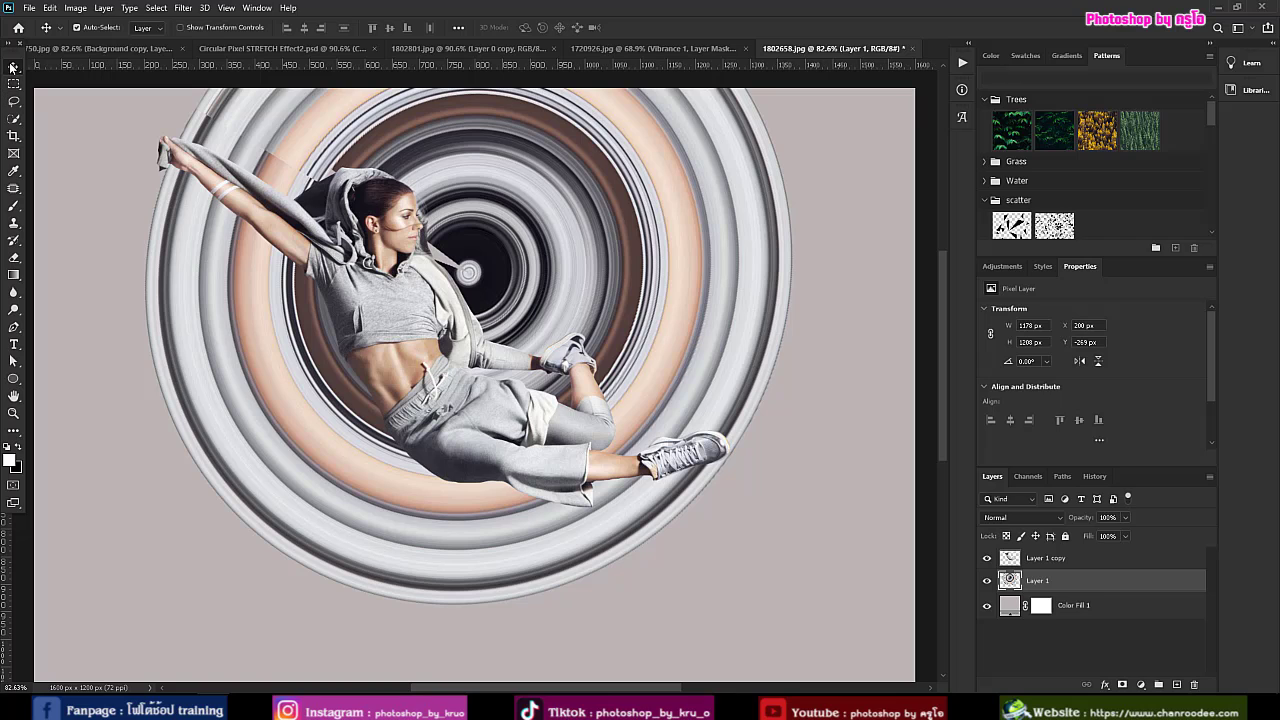
- Move the ring layer down and slightly left behind the dancer
{"action": "left_click_drag", "start_coordinate": [648, 187], "coordinate": [621, 217]}
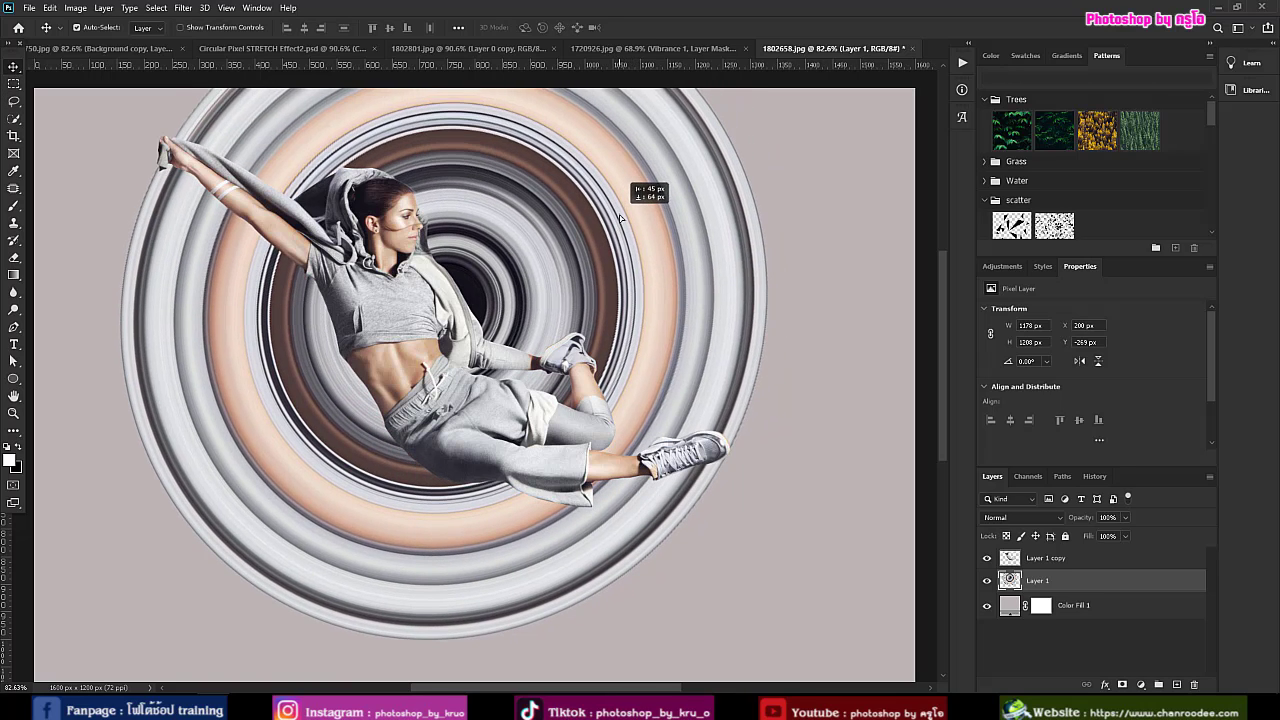
{"action": "left_click_drag", "start_coordinate": [621, 217], "coordinate": [622, 224]}
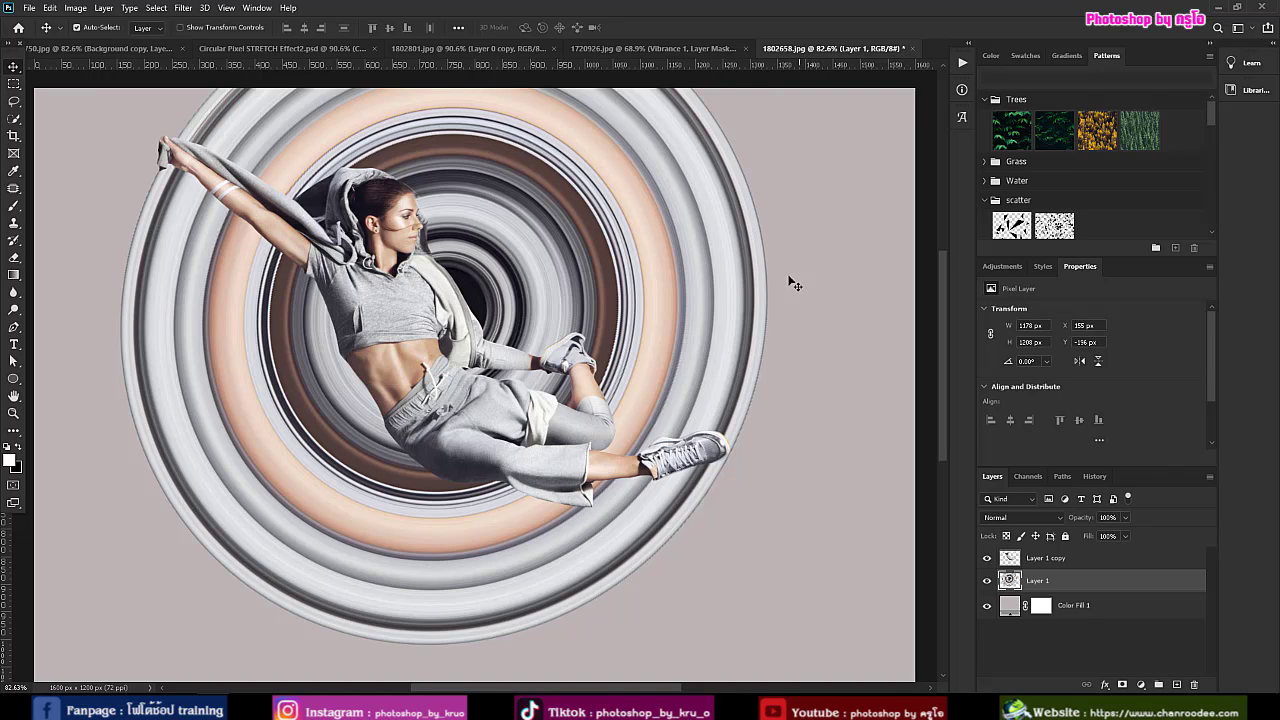
{"action": "left_click_drag", "start_coordinate": [754, 285], "coordinate": [754, 285]}
- Widen the rings leftward and rotate them about -2°, to roughly 1216 × 1198 px
{"action": "key", "text": "ctrl+t"}
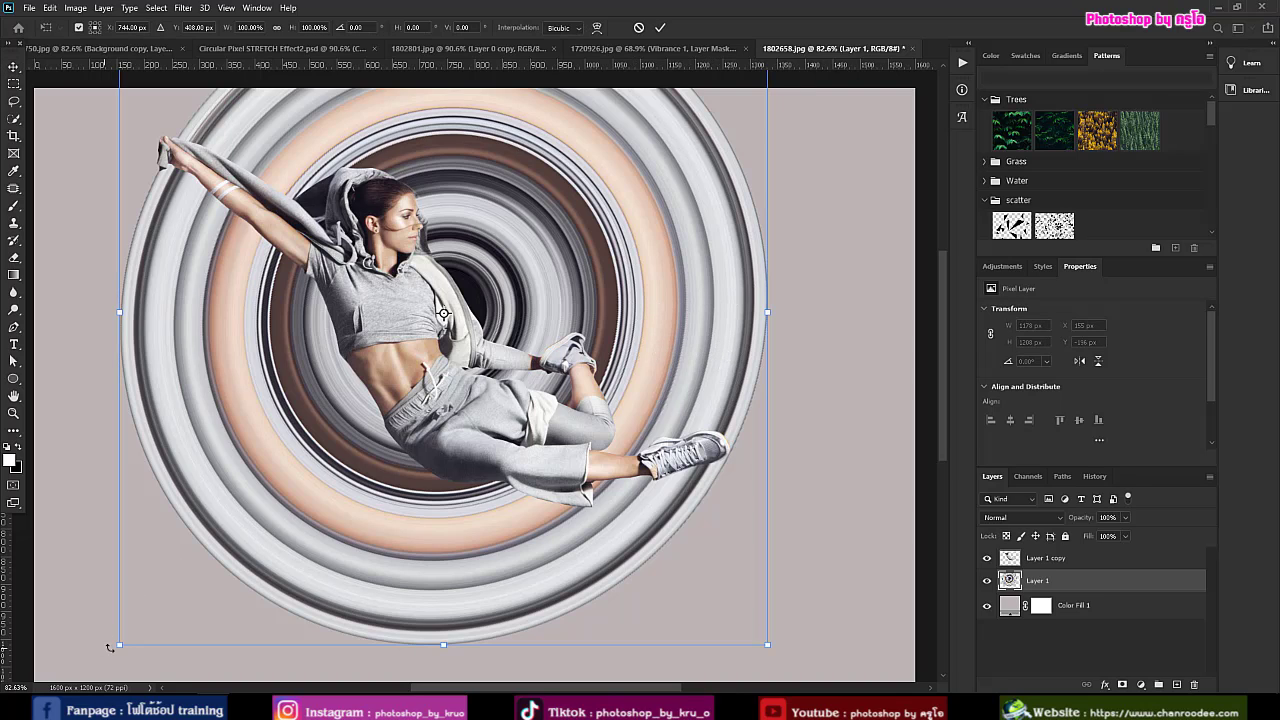
{"action": "left_click_drag", "start_coordinate": [110, 647], "coordinate": [101, 643]}
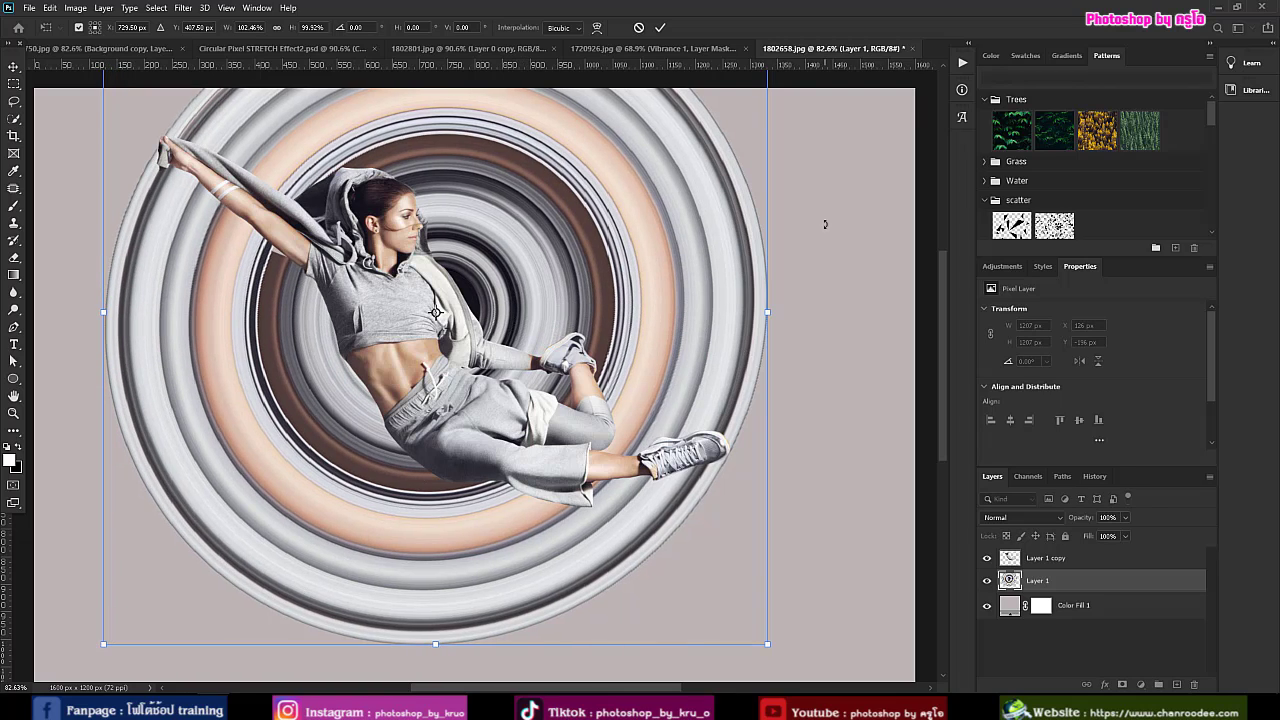
{"action": "mouse_move", "coordinate": [825, 224]}
{"action": "left_mouse_down"}
{"action": "mouse_move", "coordinate": [813, 210]}
{"action": "mouse_move", "coordinate": [831, 285]}
{"action": "left_mouse_up"}
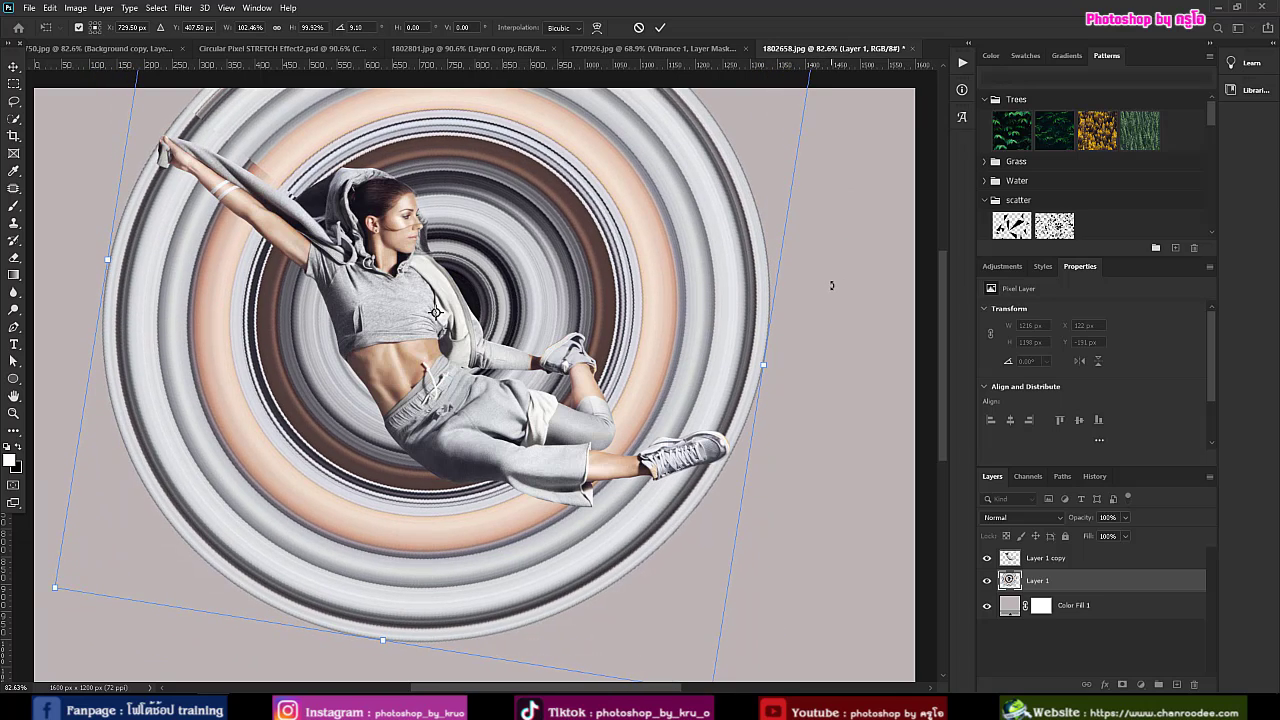
{"action": "left_click", "coordinate": [662, 27]}
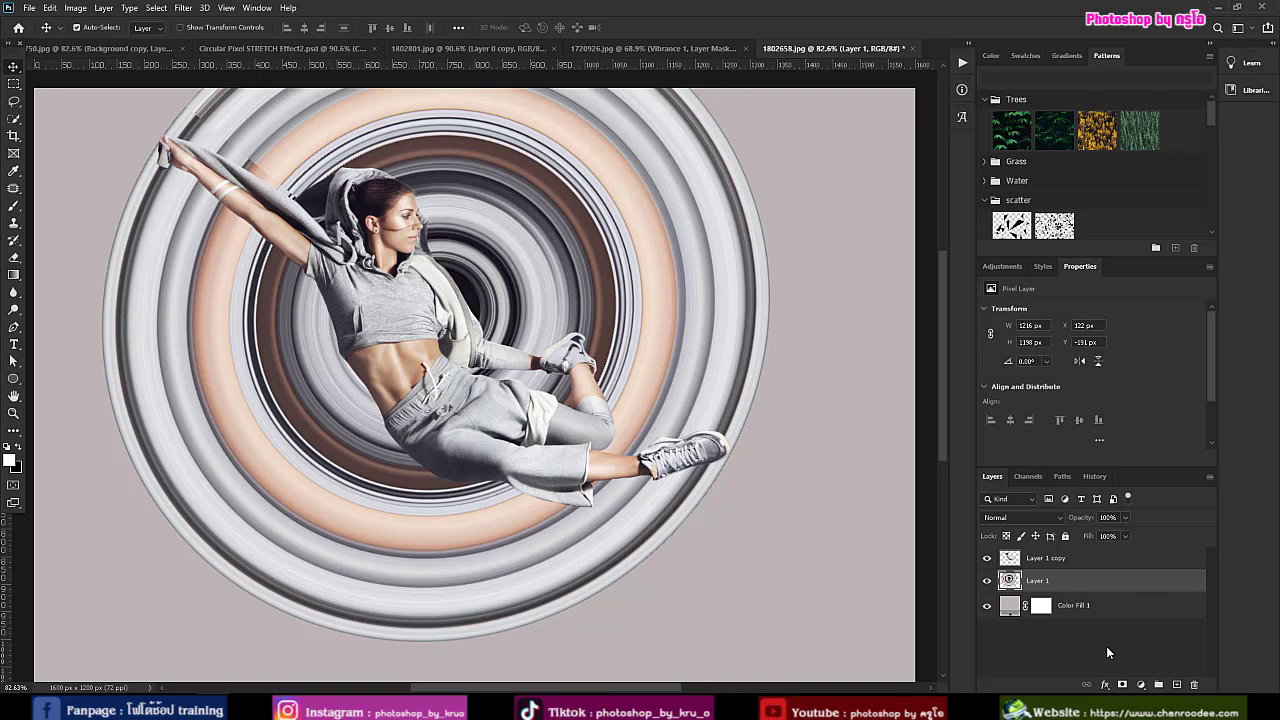
- Add a layer mask to the ring layer and choose the Hard Round brush
{"action": "left_click", "coordinate": [1123, 685]}
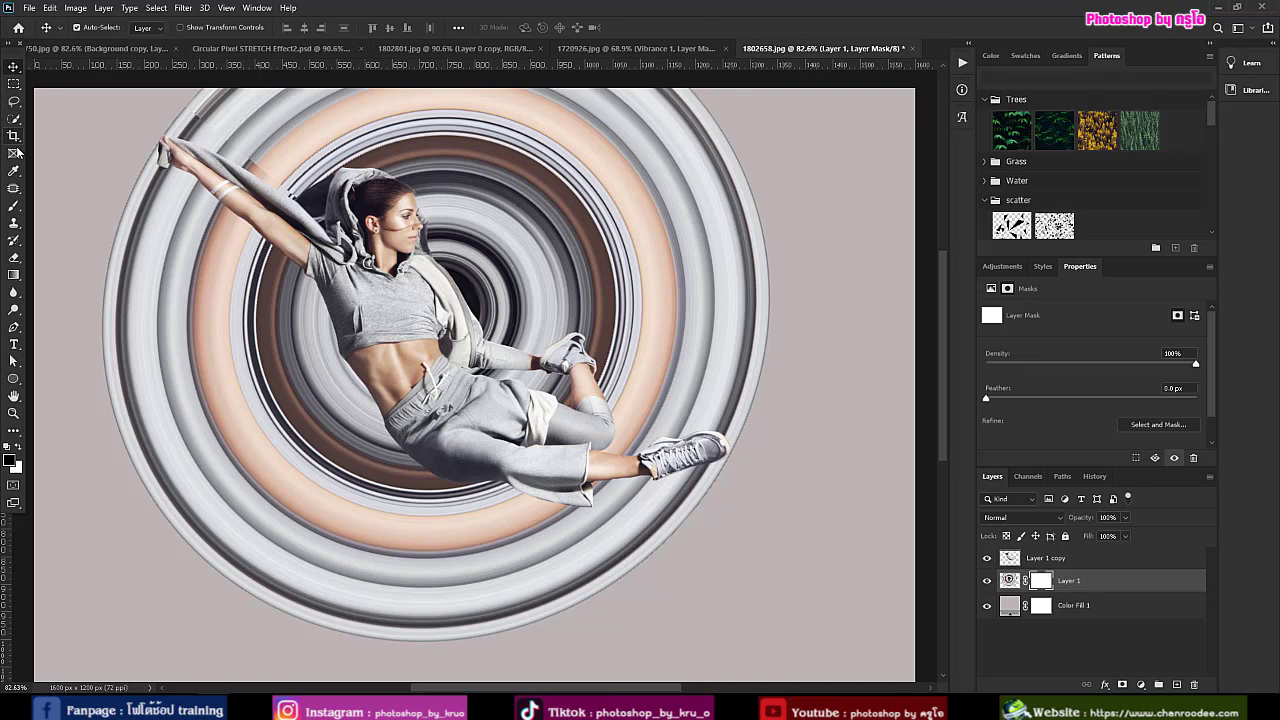
{"action": "left_click", "coordinate": [14, 205]}
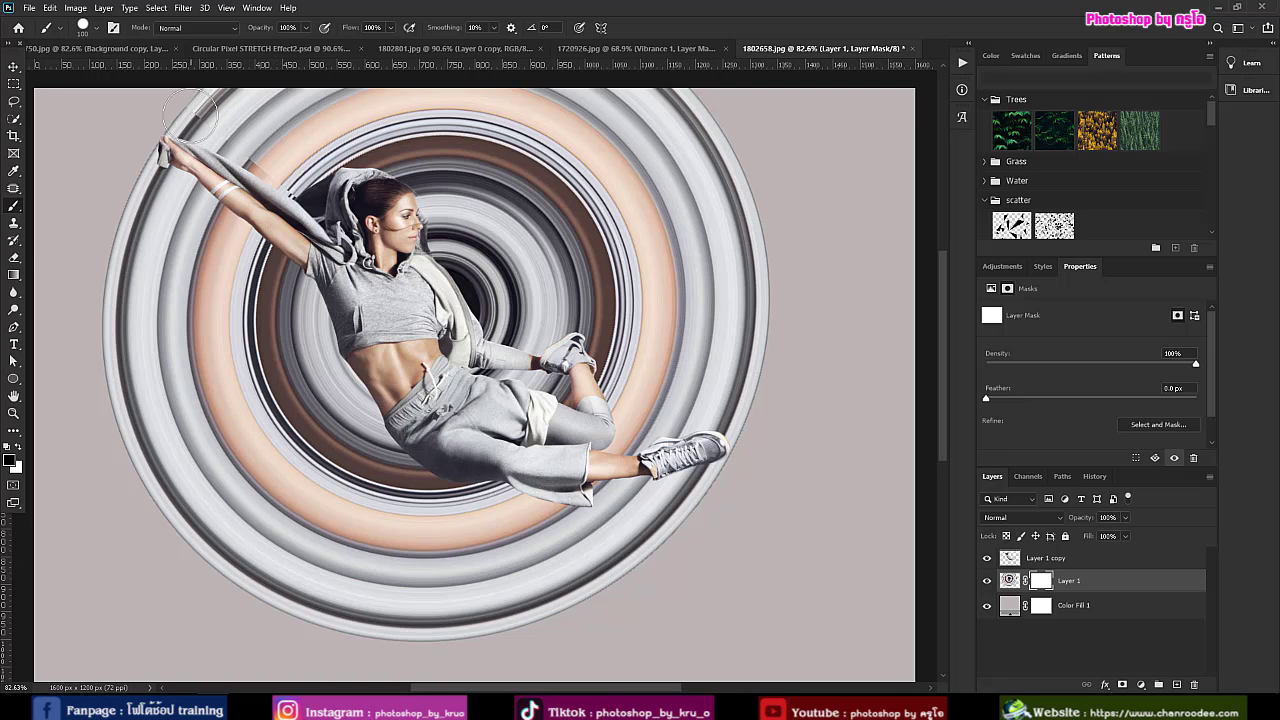
{"action": "left_click", "coordinate": [83, 27]}
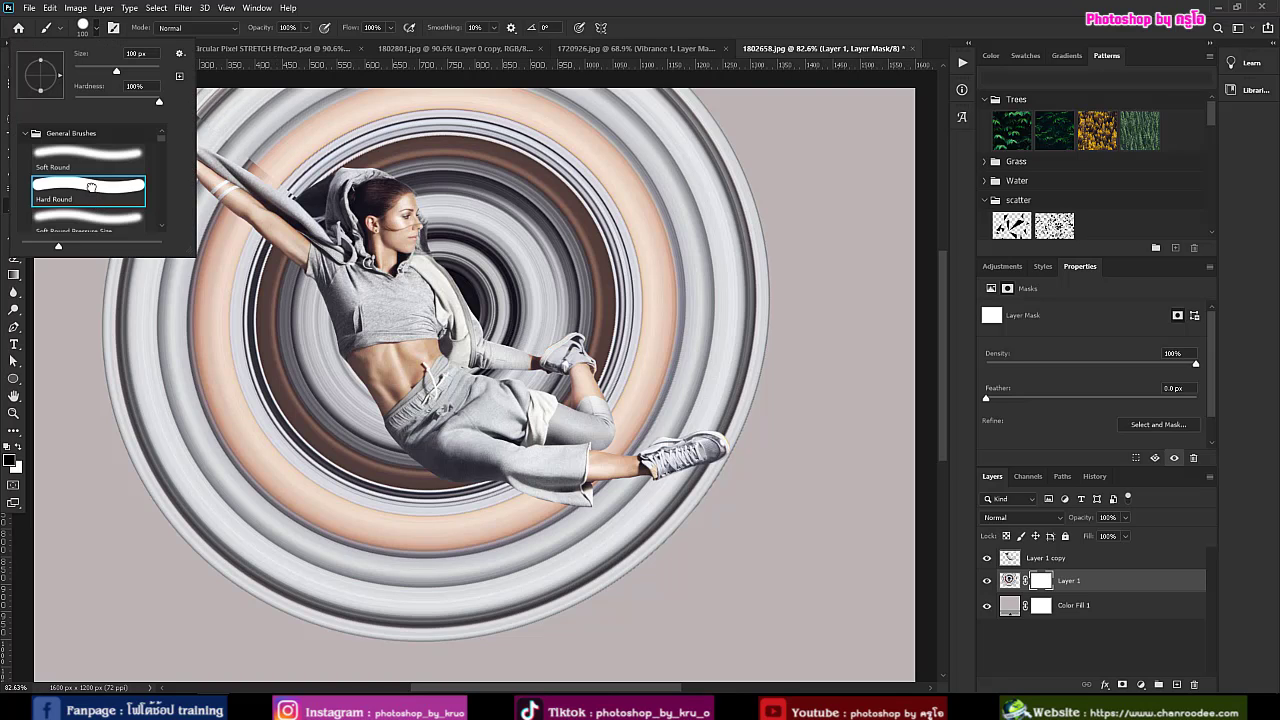
{"action": "double_click", "coordinate": [90, 187]}
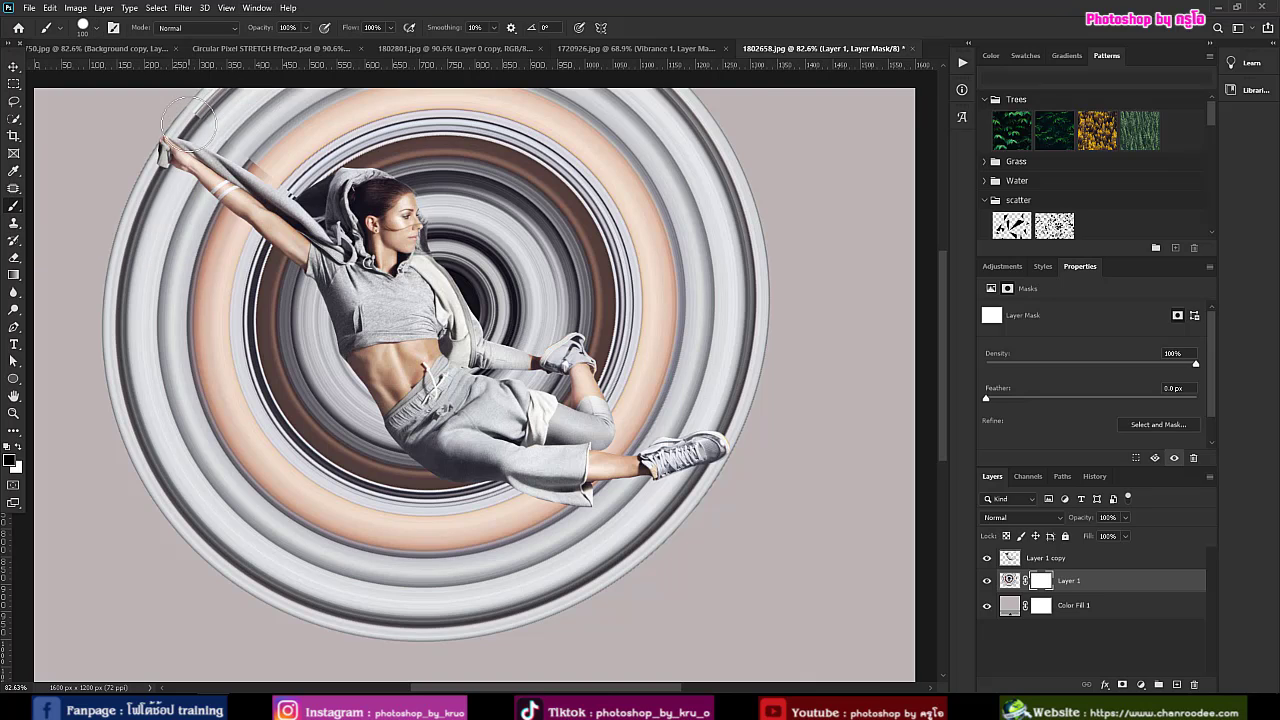
- Paint black on the mask over the swirl's upper-right half and near the shoe
{"action": "mouse_move", "coordinate": [188, 124]}
{"action": "left_mouse_down"}
{"action": "mouse_move", "coordinate": [265, 110]}
{"action": "mouse_move", "coordinate": [305, 186]}
{"action": "mouse_move", "coordinate": [285, 100]}
{"action": "mouse_move", "coordinate": [394, 178]}
{"action": "left_mouse_up"}
{"action": "mouse_move", "coordinate": [369, 163]}
{"action": "left_mouse_down"}
{"action": "mouse_move", "coordinate": [521, 181]}
{"action": "mouse_move", "coordinate": [516, 296]}
{"action": "mouse_move", "coordinate": [491, 290]}
{"action": "mouse_move", "coordinate": [540, 355]}
{"action": "mouse_move", "coordinate": [560, 215]}
{"action": "mouse_move", "coordinate": [603, 323]}
{"action": "mouse_move", "coordinate": [643, 277]}
{"action": "mouse_move", "coordinate": [600, 266]}
{"action": "mouse_move", "coordinate": [700, 234]}
{"action": "mouse_move", "coordinate": [608, 324]}
{"action": "mouse_move", "coordinate": [623, 457]}
{"action": "mouse_move", "coordinate": [631, 363]}
{"action": "mouse_move", "coordinate": [618, 438]}
{"action": "mouse_move", "coordinate": [703, 386]}
{"action": "mouse_move", "coordinate": [749, 263]}
{"action": "mouse_move", "coordinate": [666, 394]}
{"action": "mouse_move", "coordinate": [727, 423]}
{"action": "mouse_move", "coordinate": [763, 371]}
{"action": "mouse_move", "coordinate": [734, 129]}
{"action": "mouse_move", "coordinate": [763, 309]}
{"action": "left_mouse_up"}
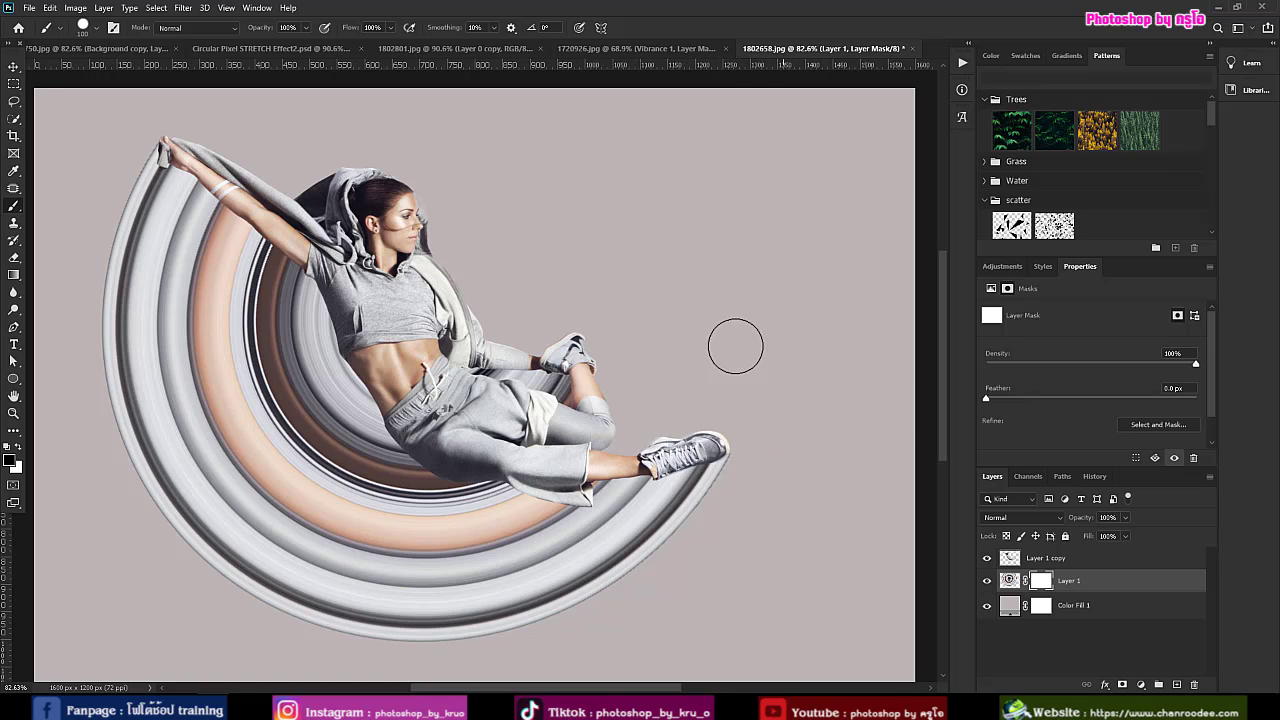
{"action": "left_click_drag", "start_coordinate": [628, 420], "coordinate": [731, 409]}
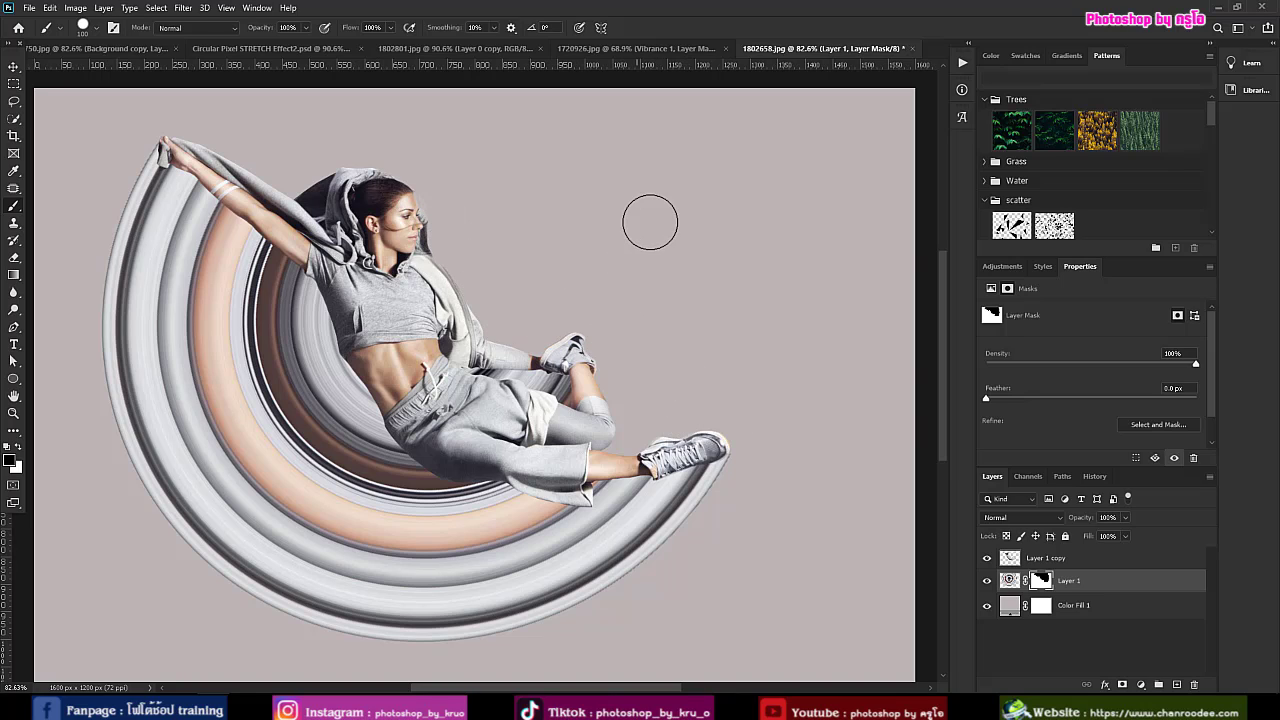
- Change the Color Fill 1 colour to #d4d2d2 in the Color Picker
{"action": "double_click", "coordinate": [1010, 606]}
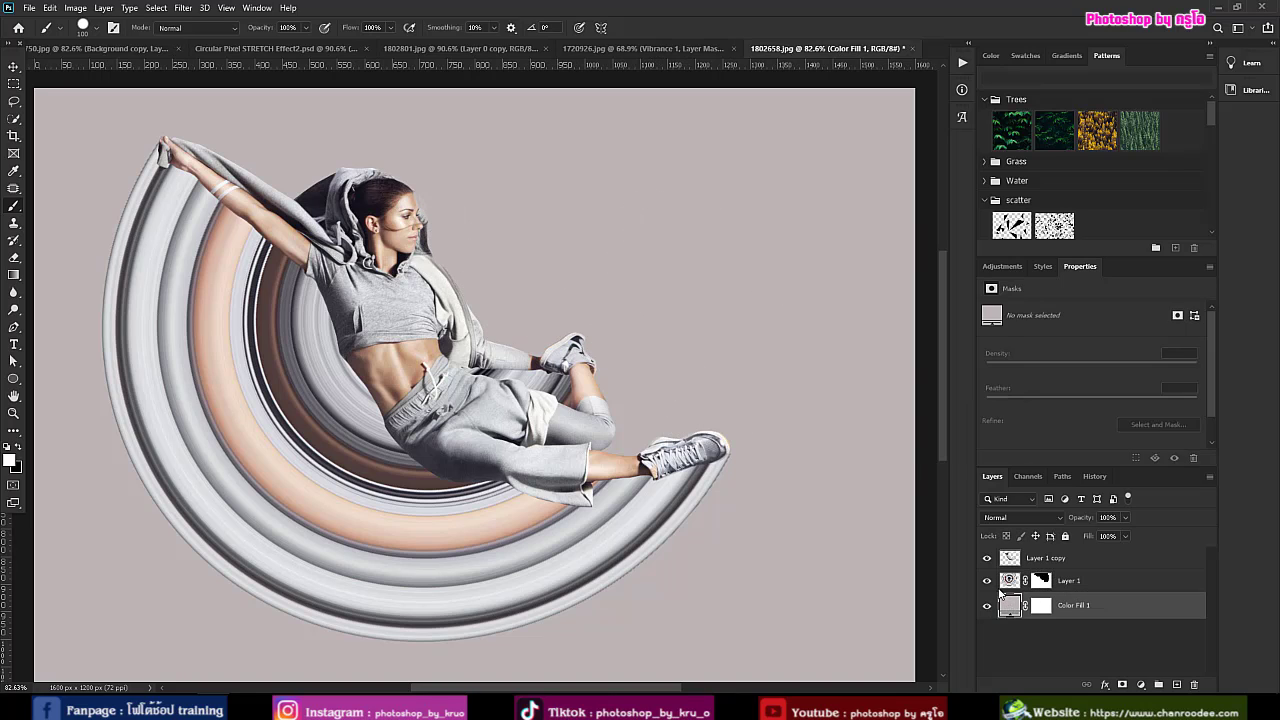
{"action": "left_click", "coordinate": [901, 264]}
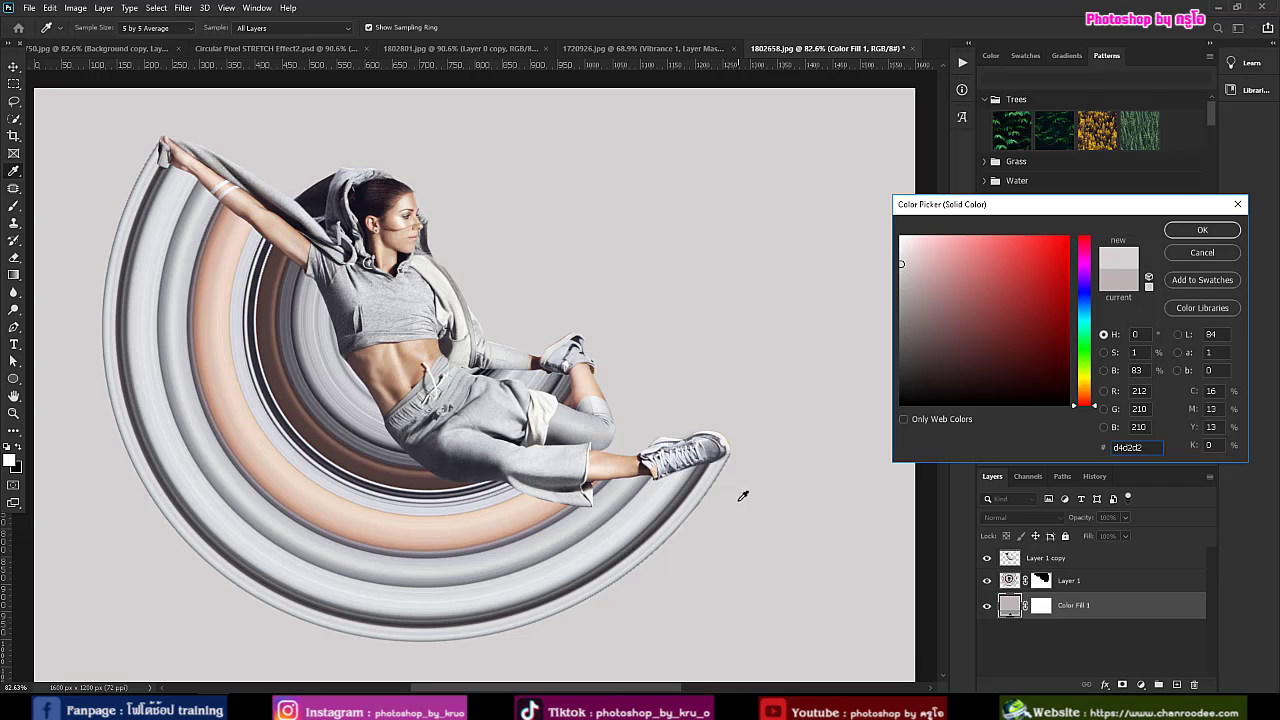
{"action": "left_click", "coordinate": [1202, 230]}
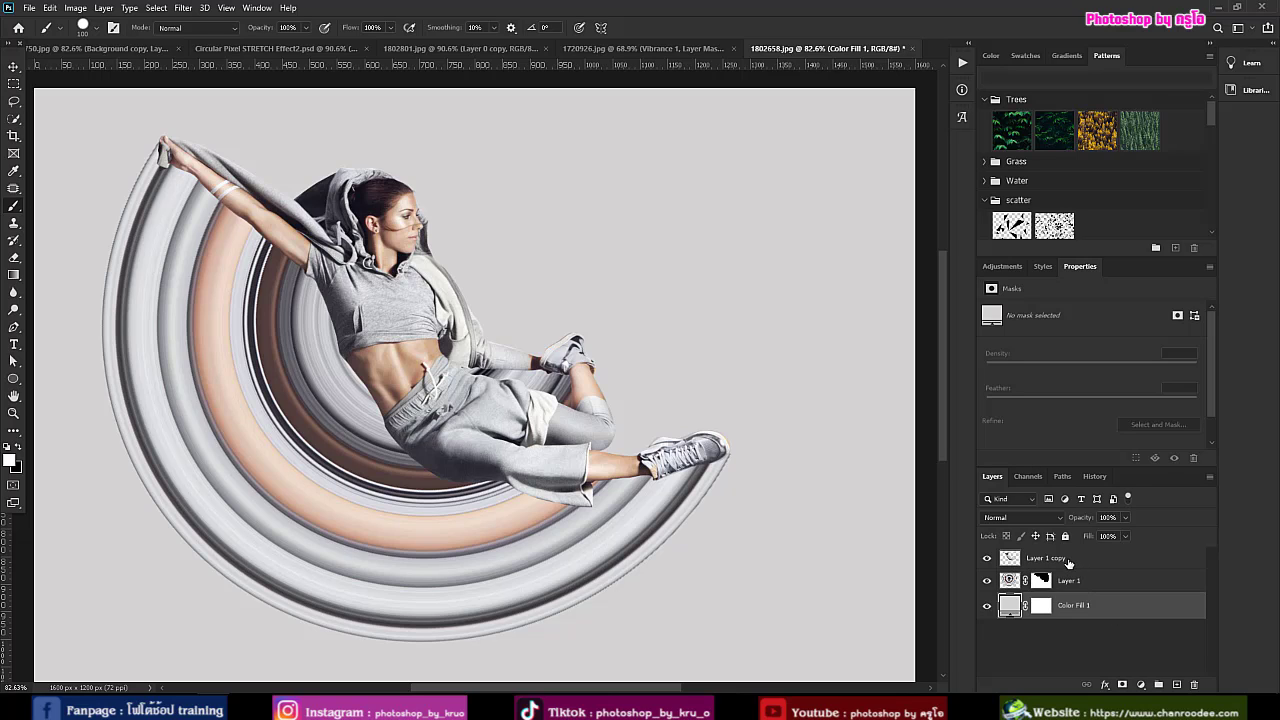
- Give Layer 1 copy a Linear Burn drop shadow: 20% opacity, 30° angle, 19 px distance, 10 px size
{"action": "left_click", "coordinate": [1068, 560]}
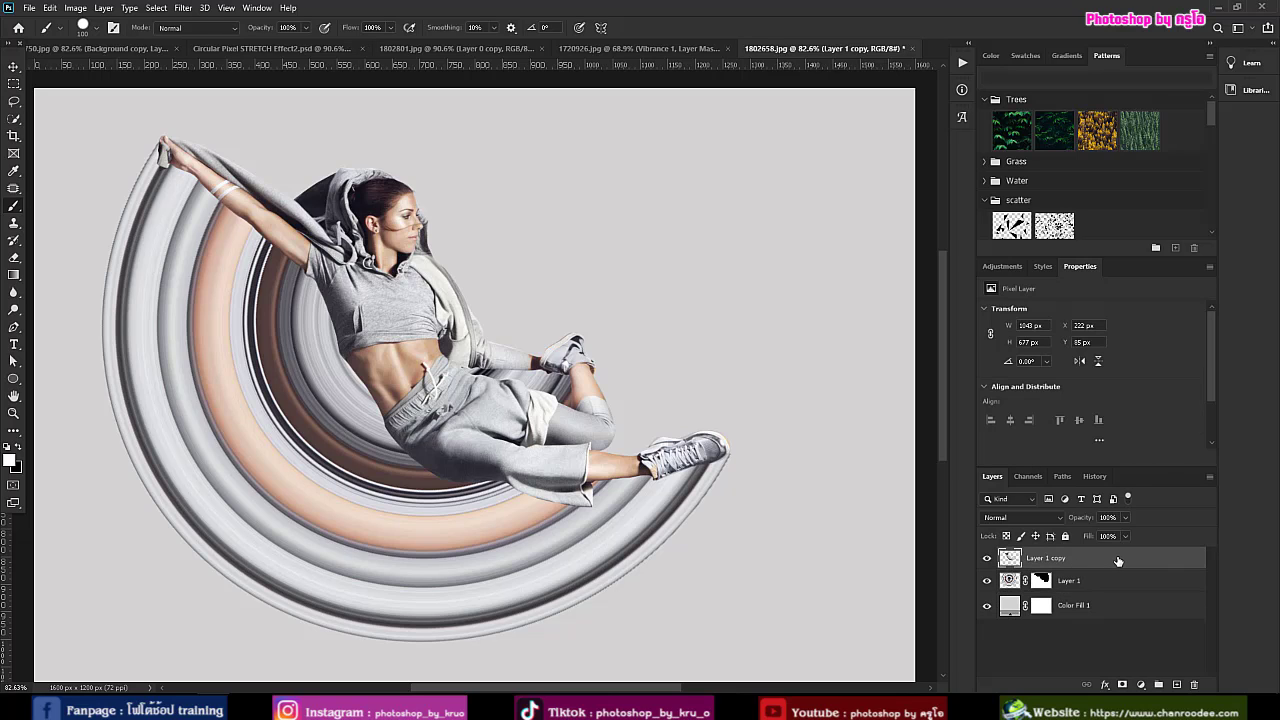
{"action": "double_click", "coordinate": [1118, 561]}
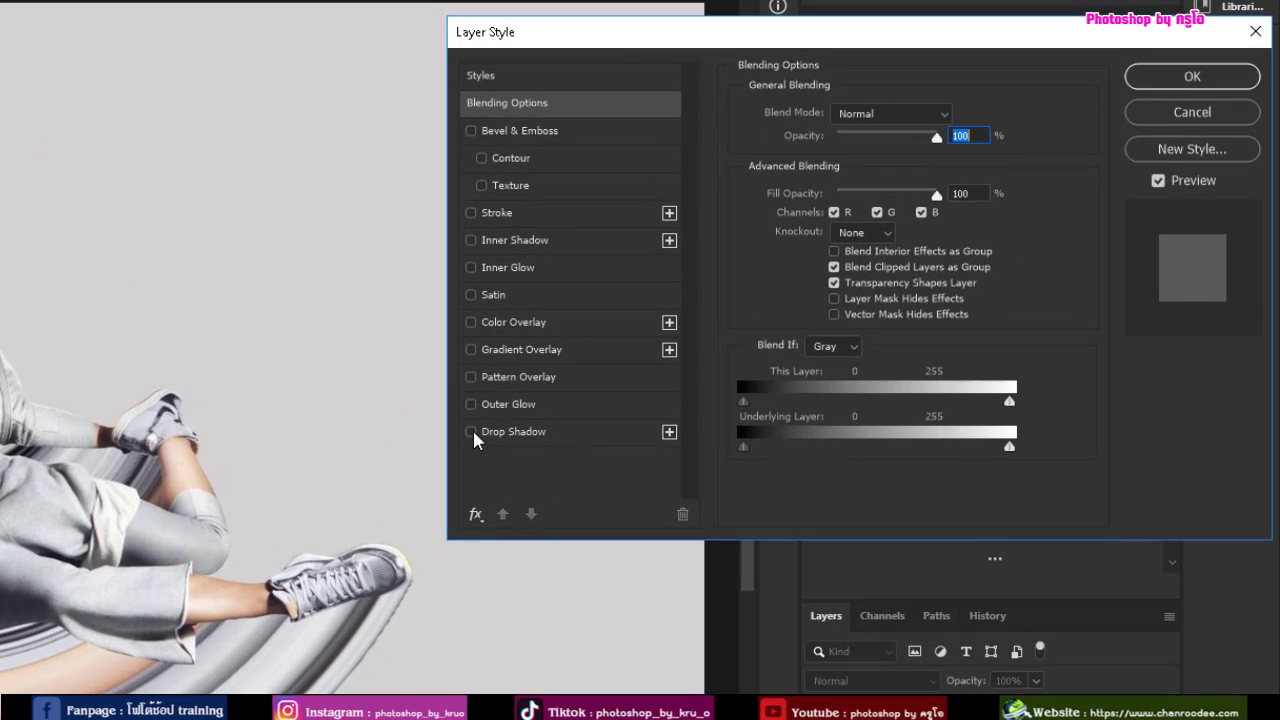
{"action": "left_click", "coordinate": [552, 437]}
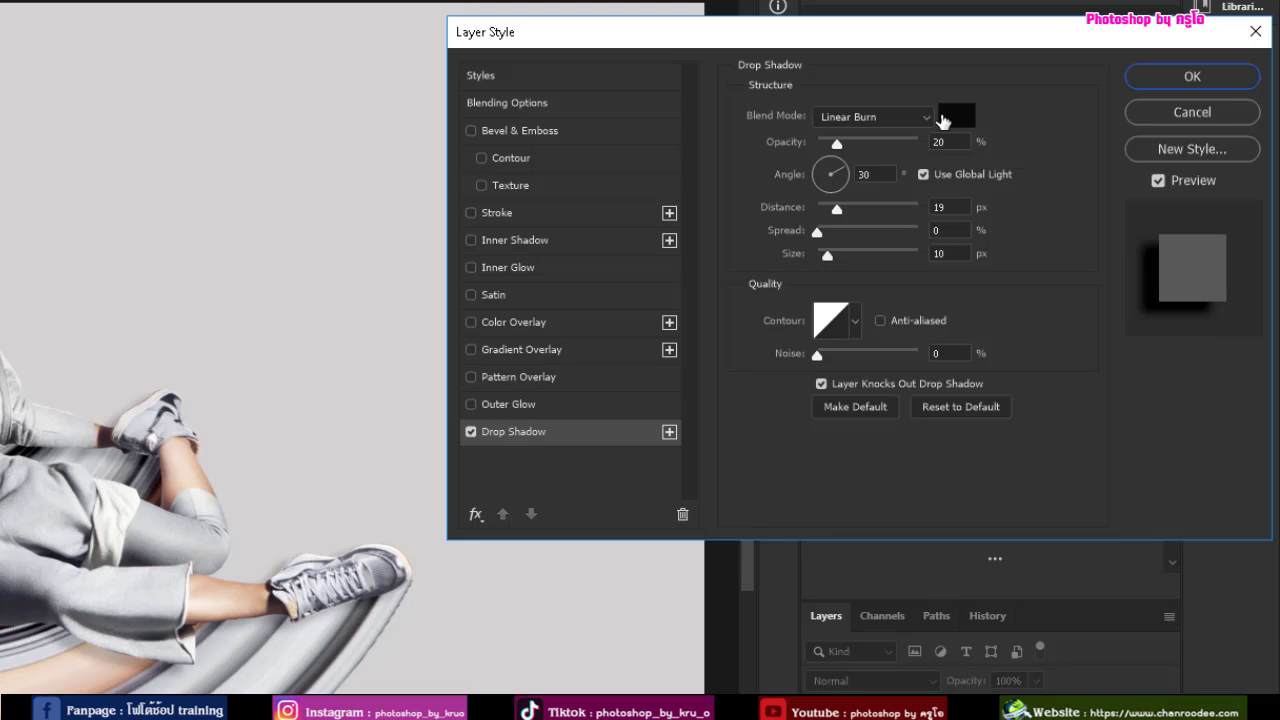
{"action": "left_click", "coordinate": [1188, 80]}
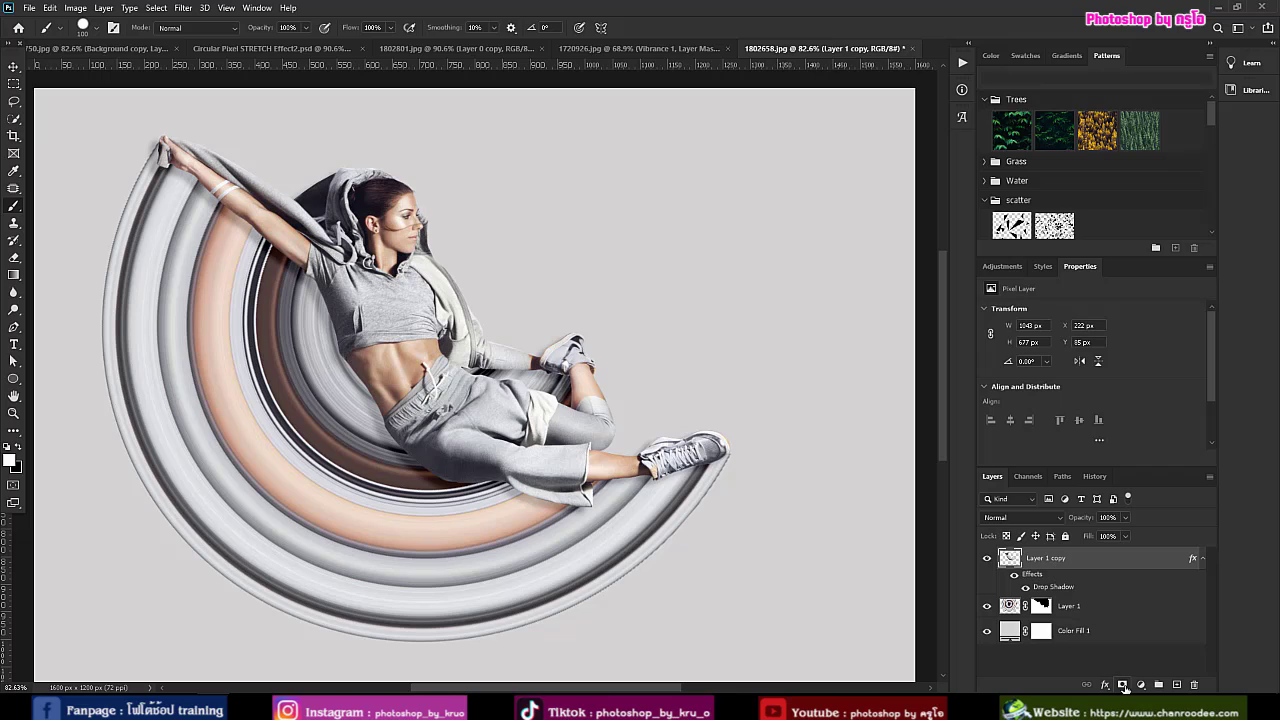
- Mask Layer 1 copy and paint out a stray area with a black 70 px brush
{"action": "left_click", "coordinate": [1123, 685]}
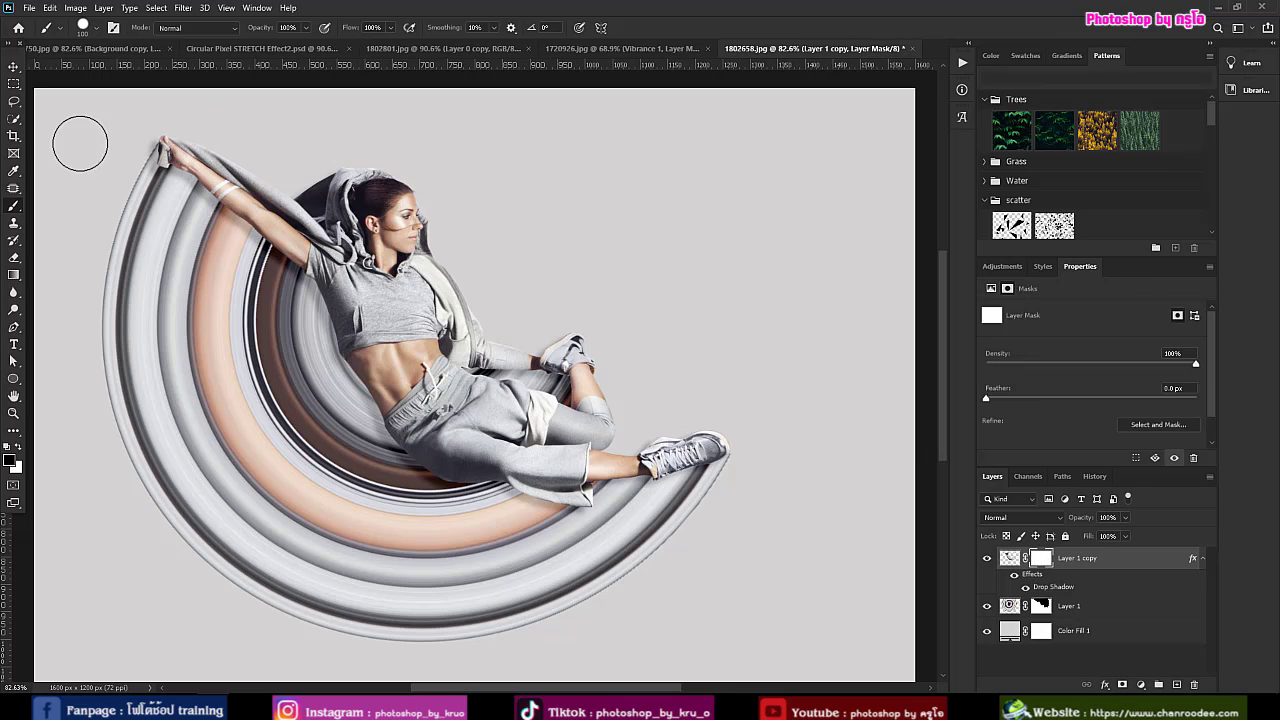
{"action": "key", "text": "x"}
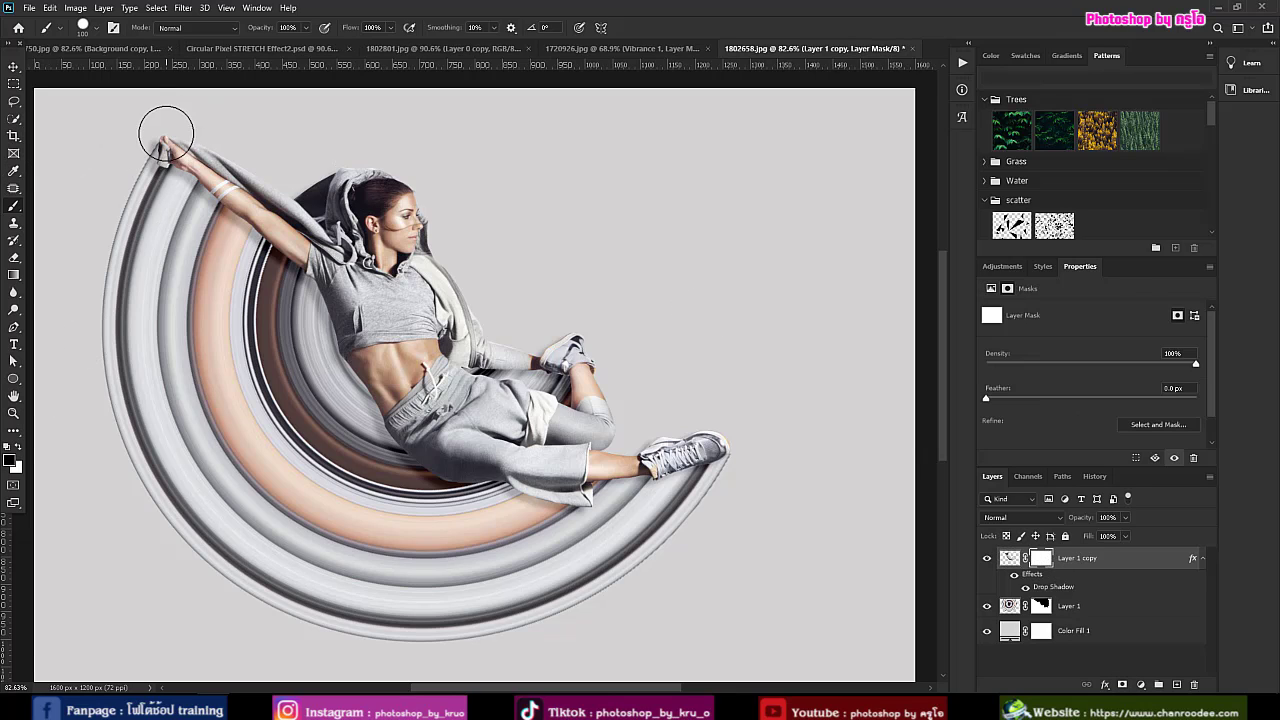
{"action": "key", "text": "bracketleft"}
{"action": "key", "text": "bracketleft"}
{"action": "key", "text": "bracketleft"}
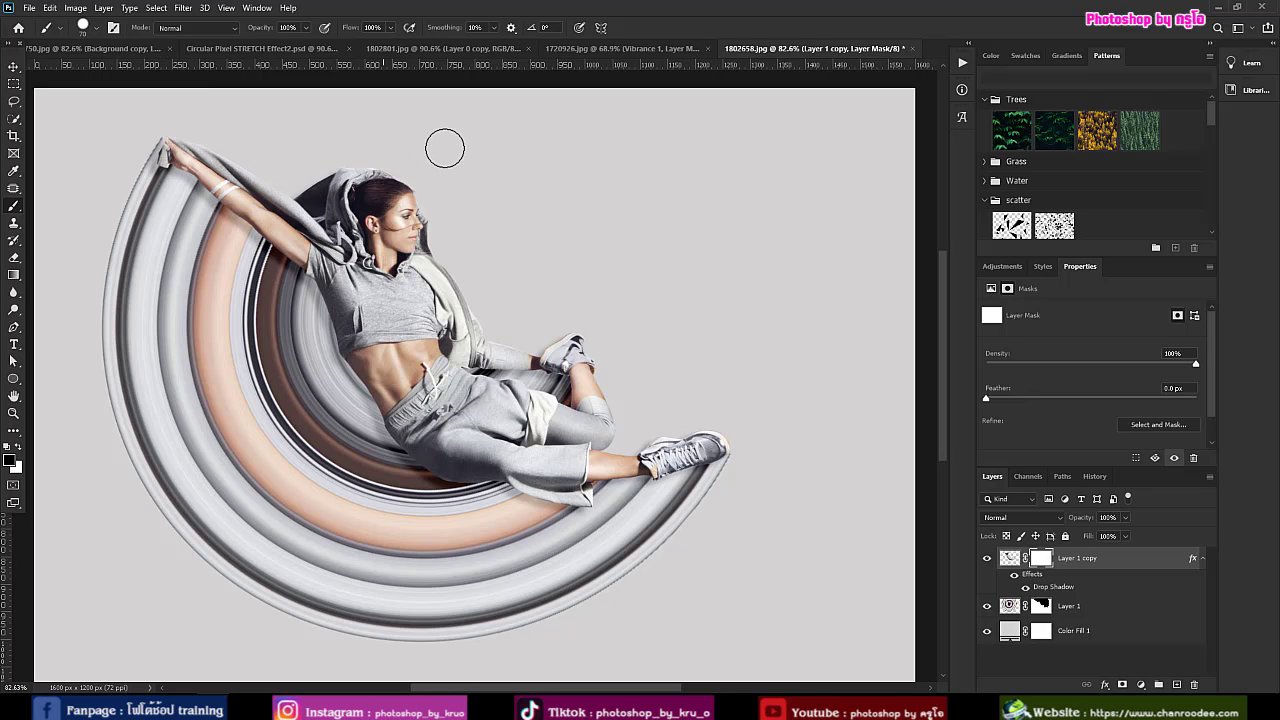
{"action": "mouse_move", "coordinate": [686, 377]}
{"action": "left_mouse_down"}
{"action": "mouse_move", "coordinate": [690, 413]}
{"action": "mouse_move", "coordinate": [643, 429]}
{"action": "mouse_move", "coordinate": [715, 418]}
{"action": "left_mouse_up"}
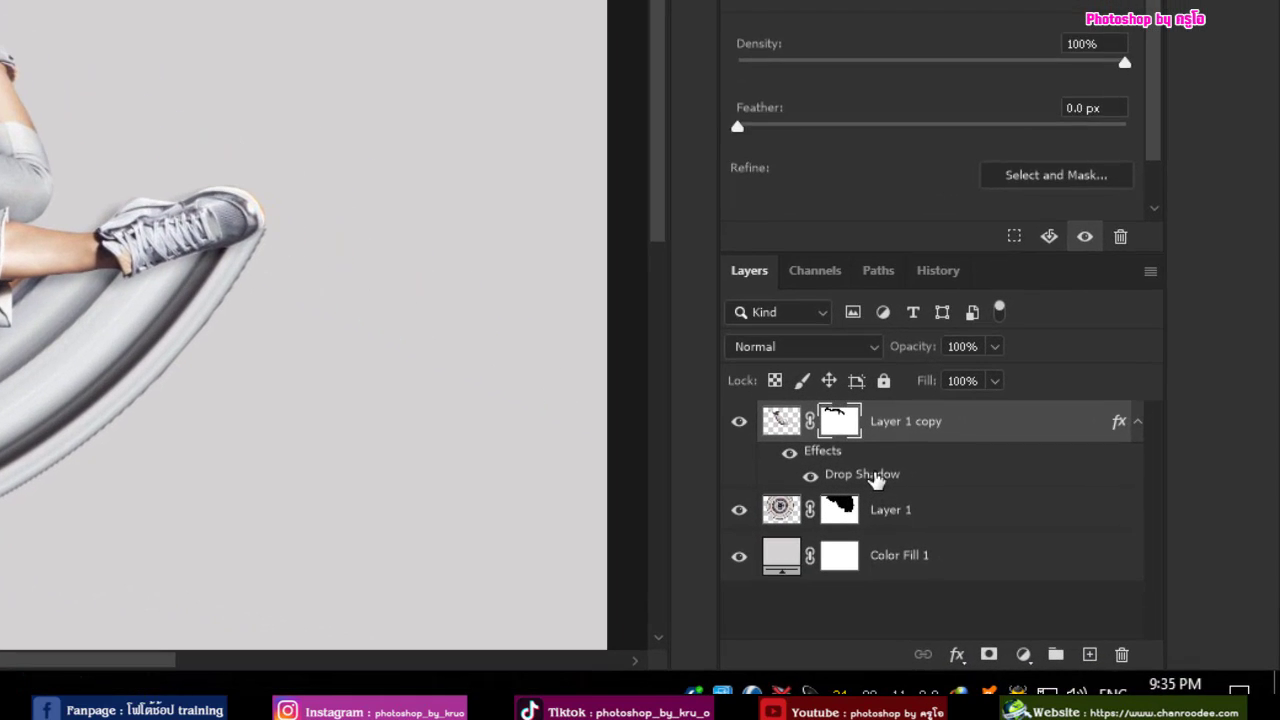
- Use Create Layer to turn Layer 1 copy's Drop Shadow effect into a separate layer
{"action": "double_click", "coordinate": [1060, 588]}
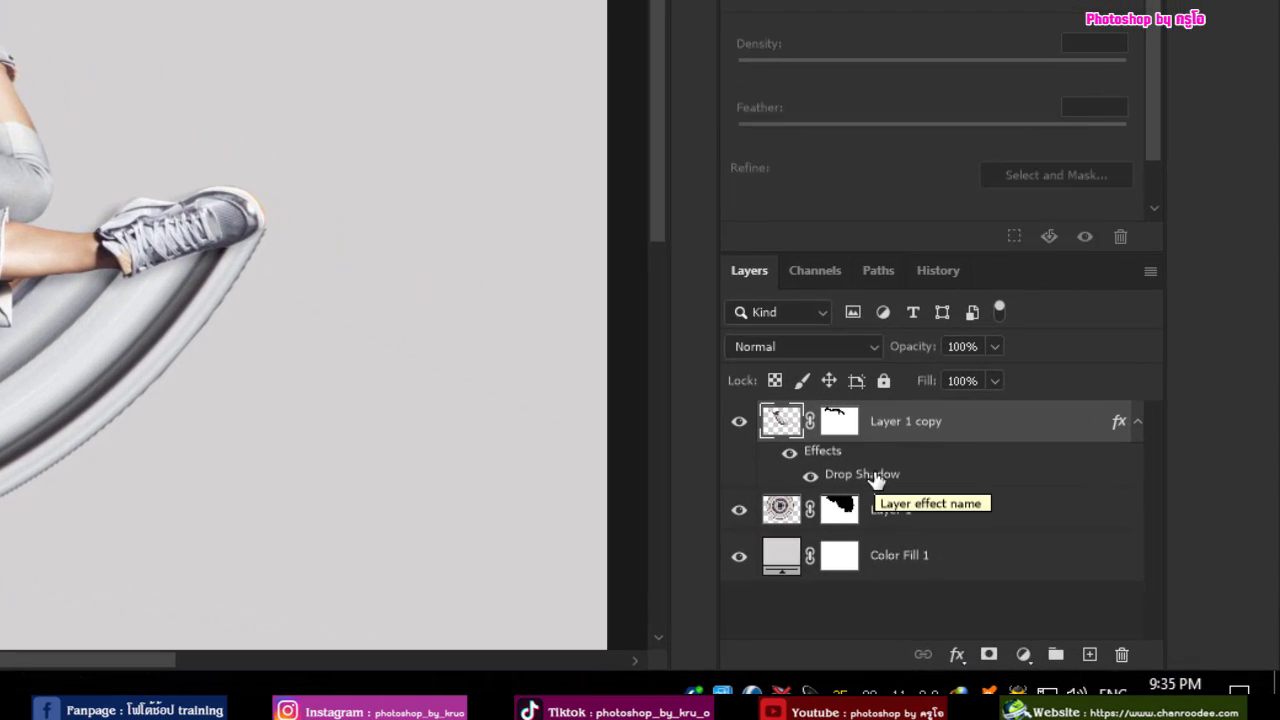
{"action": "right_click", "coordinate": [876, 480]}
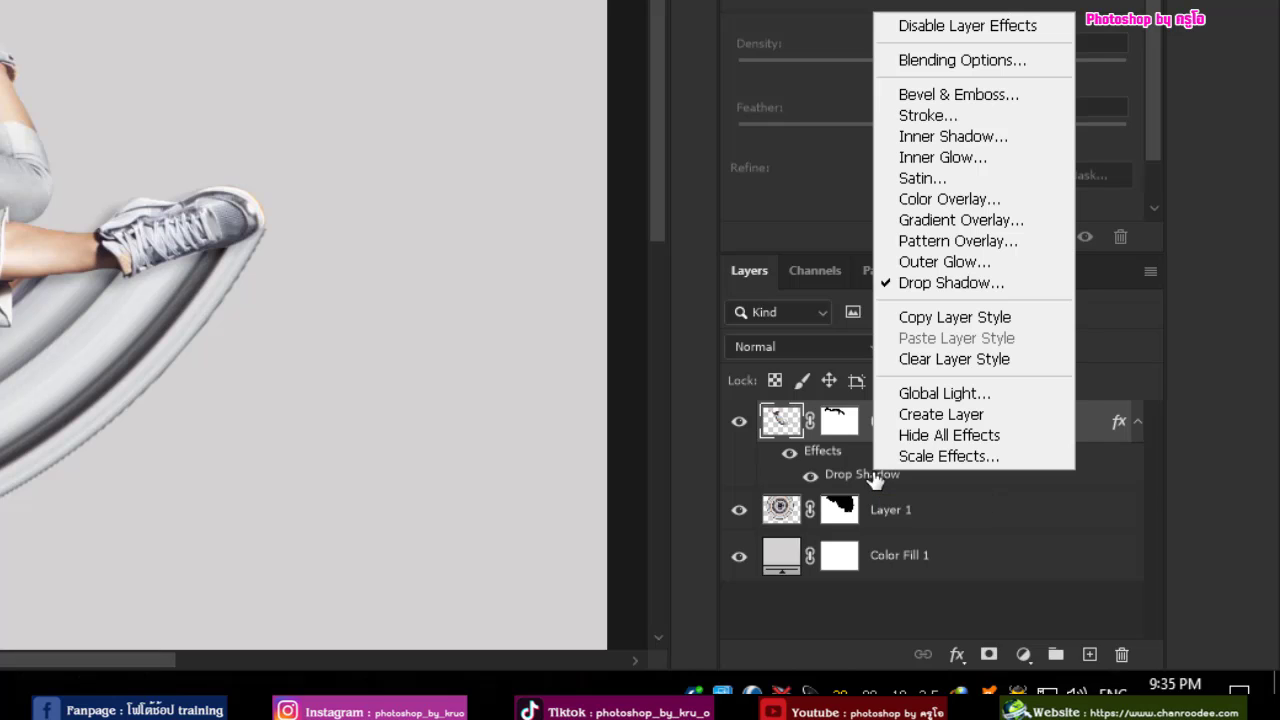
{"action": "left_click", "coordinate": [987, 418]}
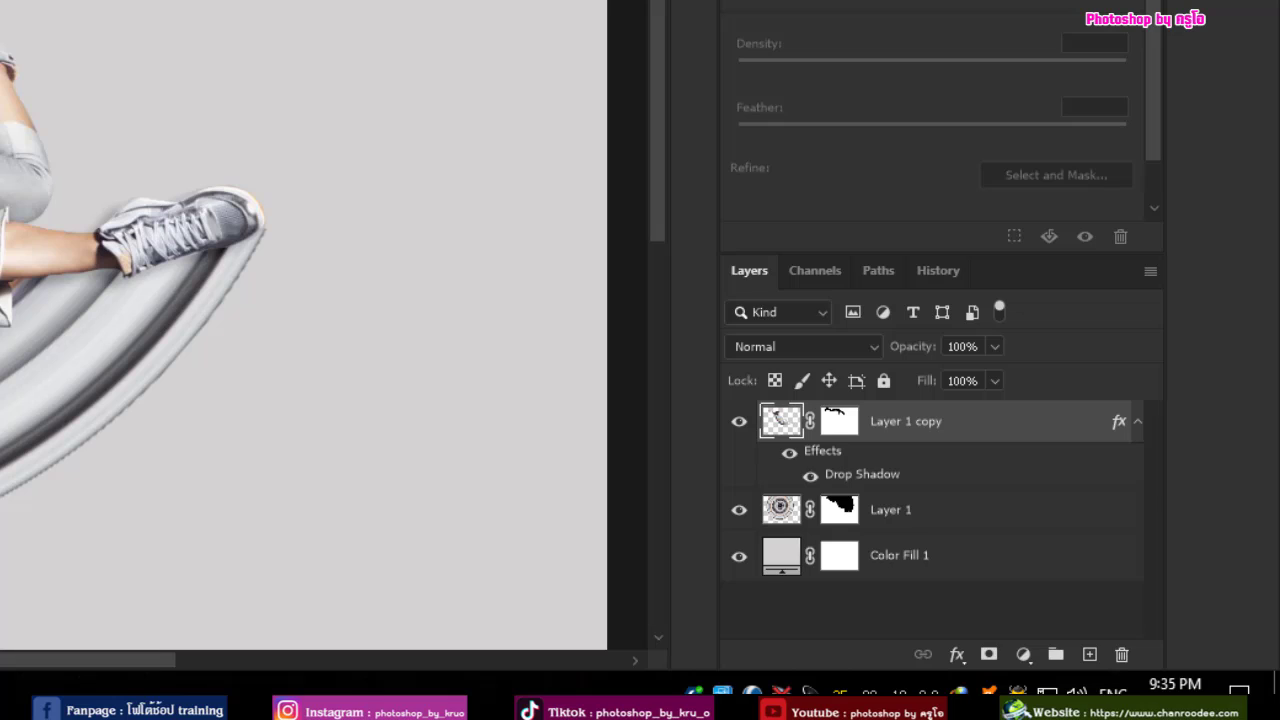
{"action": "left_click", "coordinate": [829, 466]}
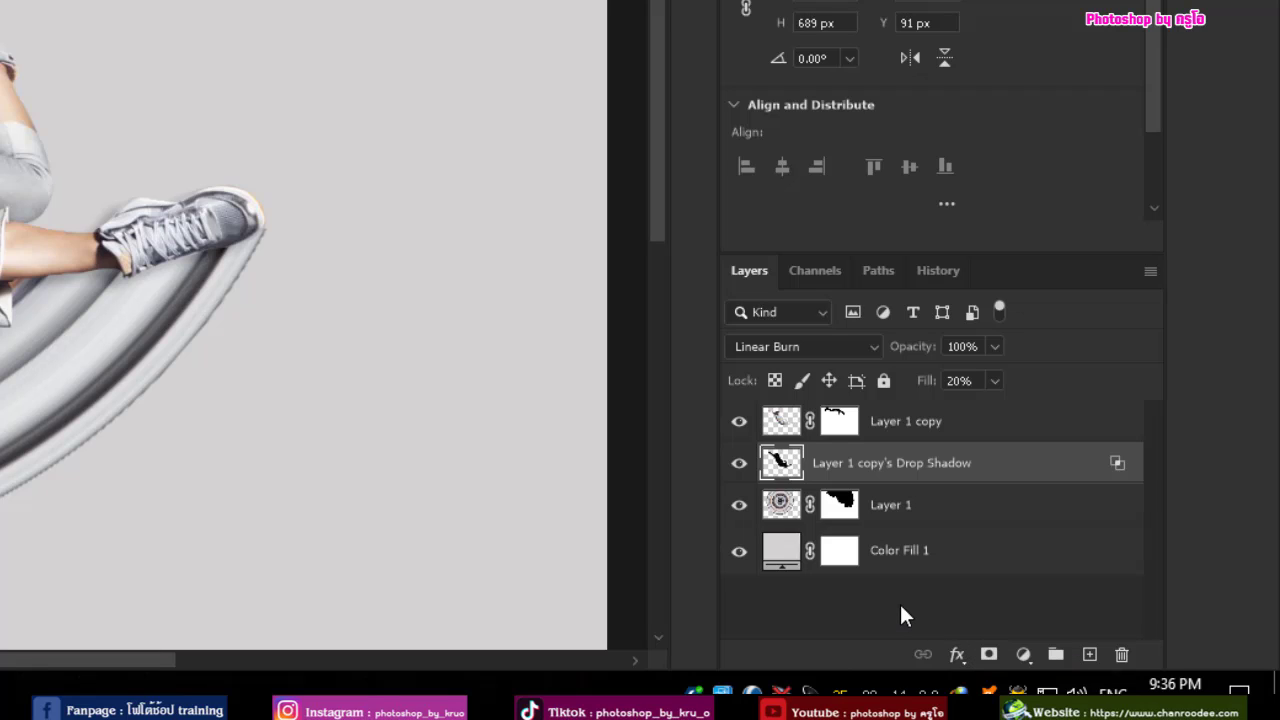
- Add a white layer mask to the Layer 1 copy's Drop Shadow layer
{"action": "left_click", "coordinate": [988, 654]}
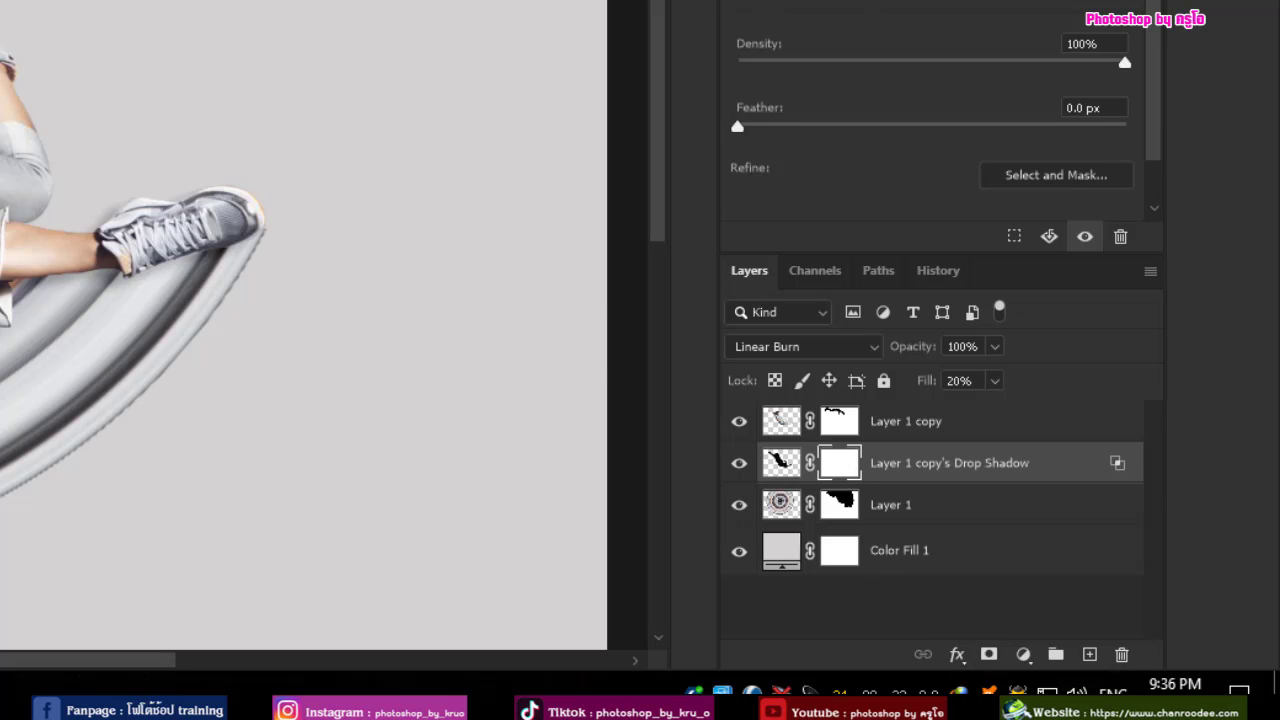